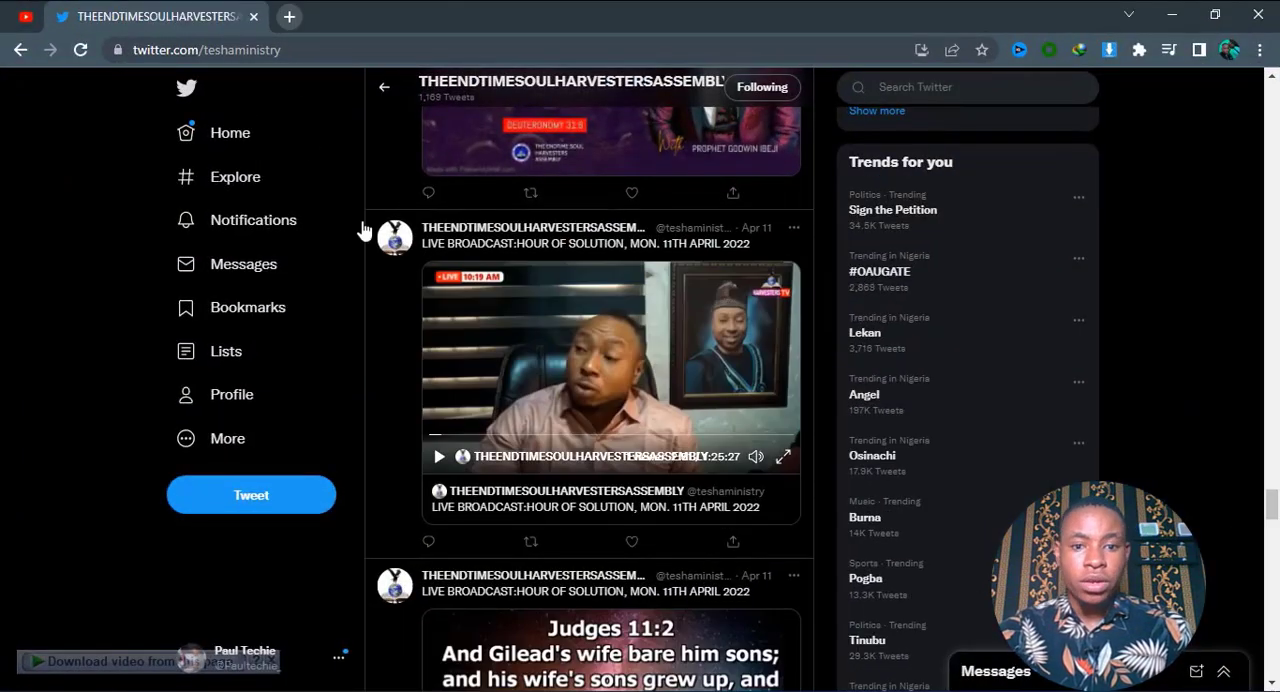
Play the Hour of Solution live broadcast video from 11th April 2022 briefly and pause it.
{"action": "left_click", "coordinate": [437, 459]}
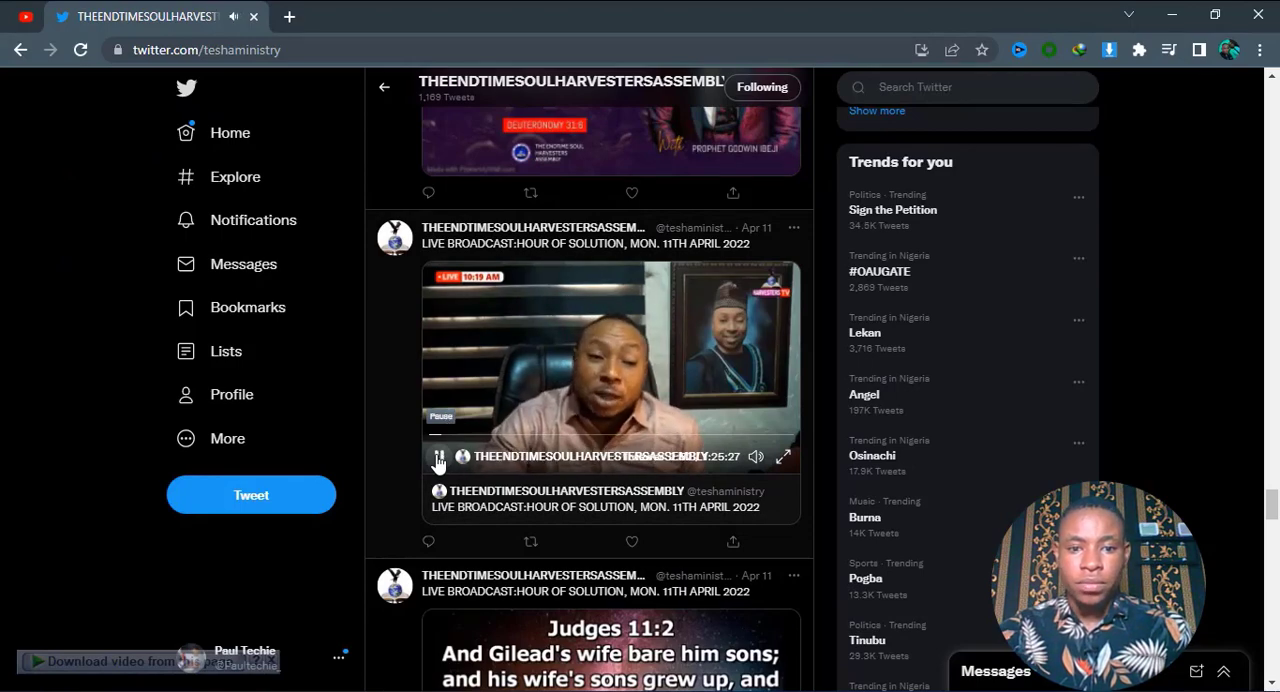
{"action": "left_click", "coordinate": [437, 459]}
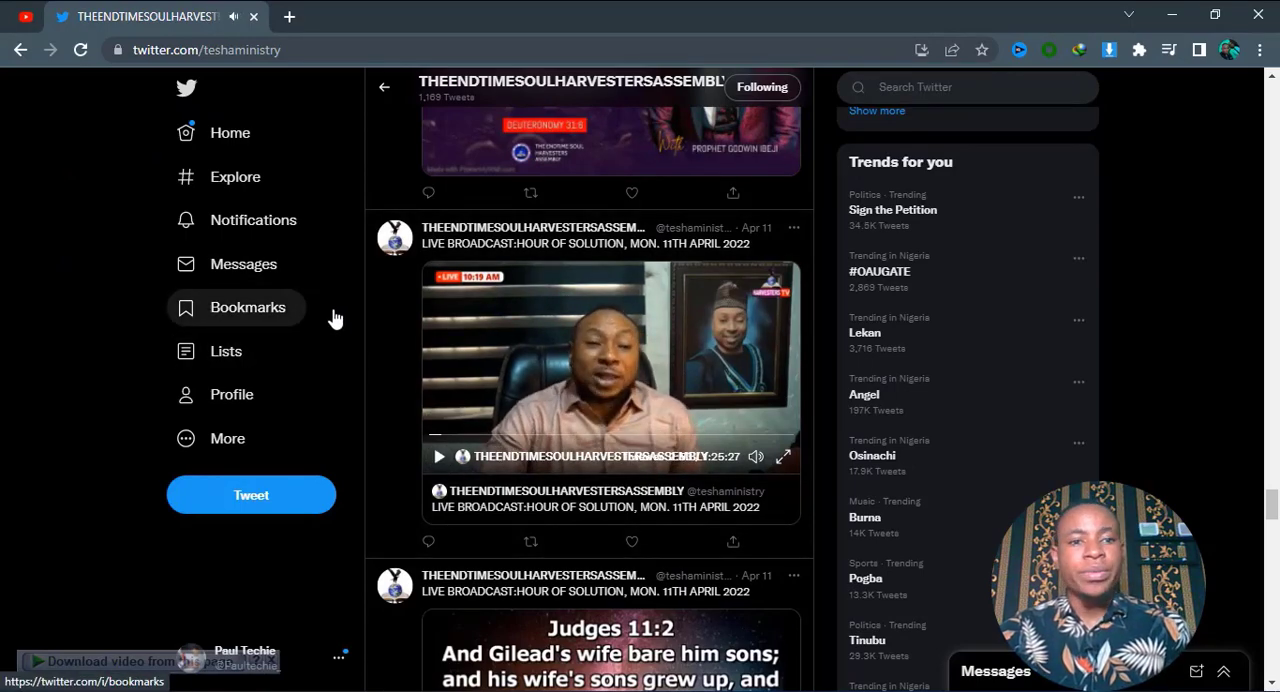
Open getstreamon.com in a new browser tab and go to its page of available downloads.
{"action": "left_click", "coordinate": [289, 16]}
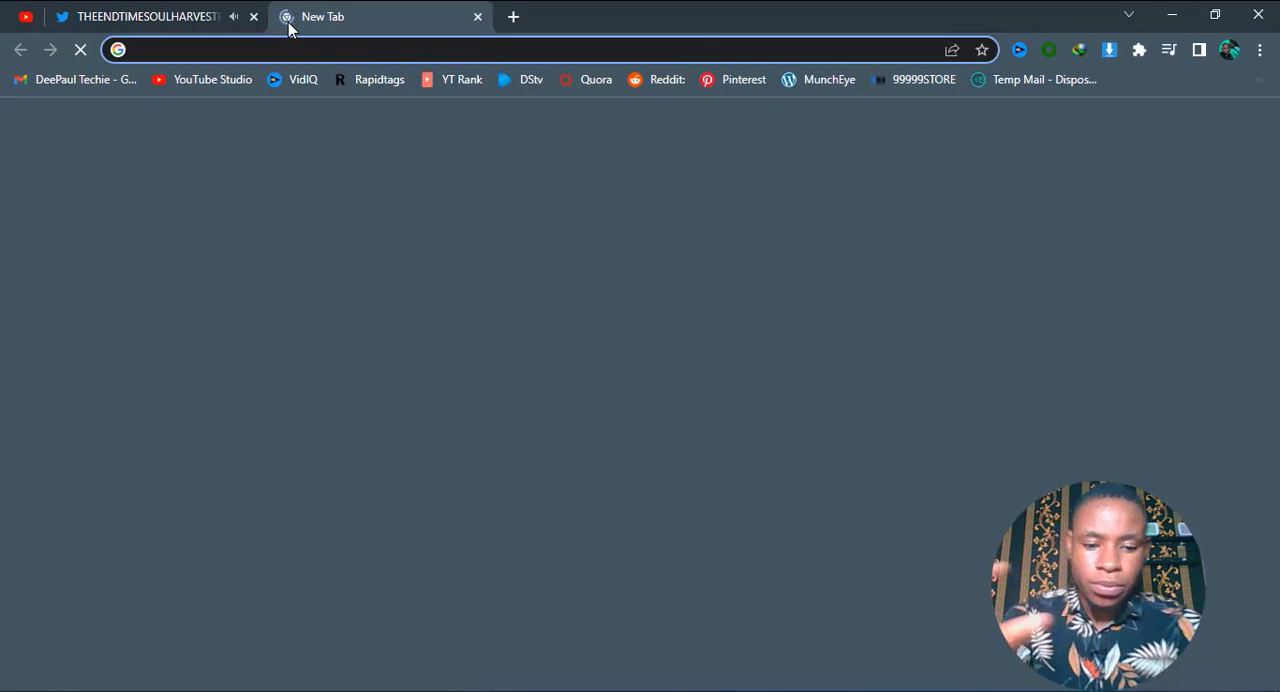
{"action": "type", "text": "get"}
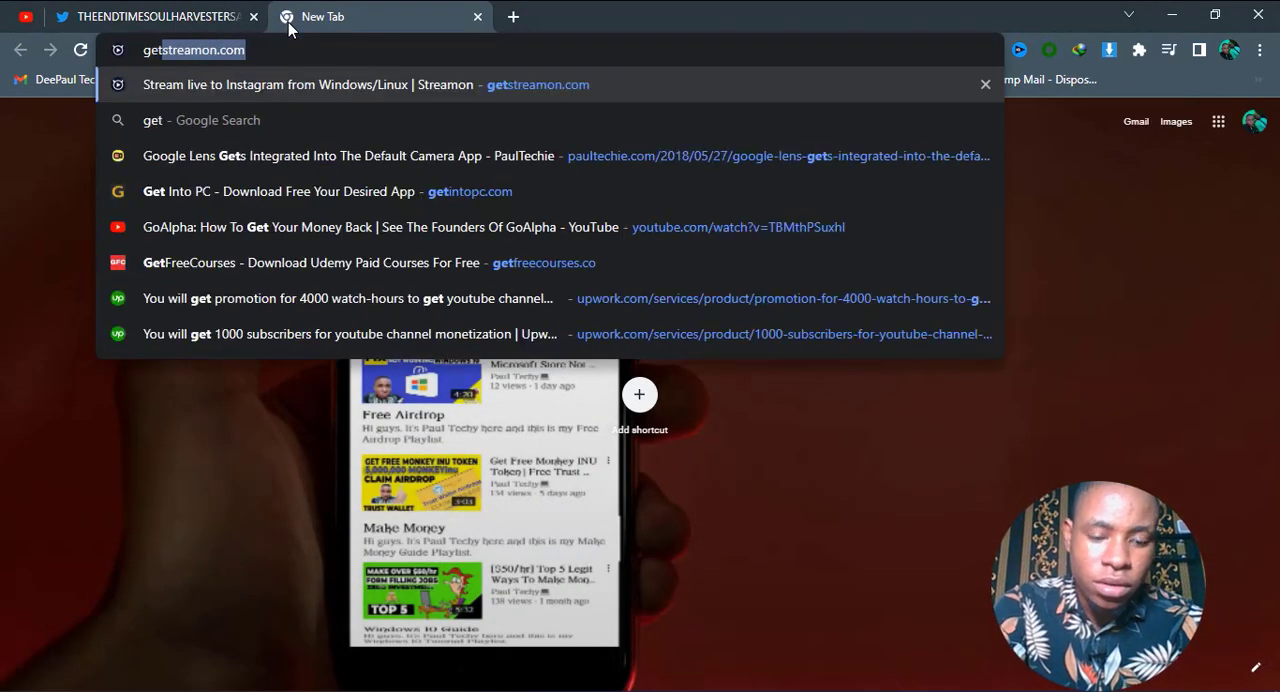
{"action": "key", "text": "Return"}
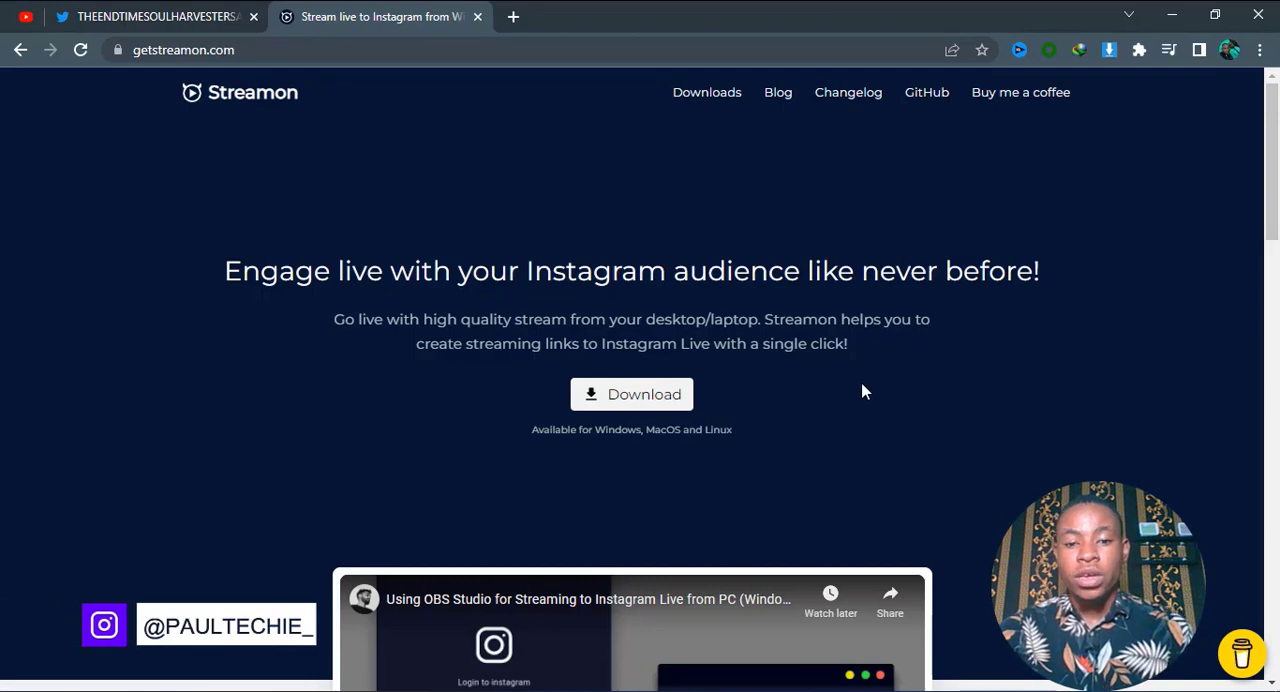
{"action": "left_click", "coordinate": [650, 392]}
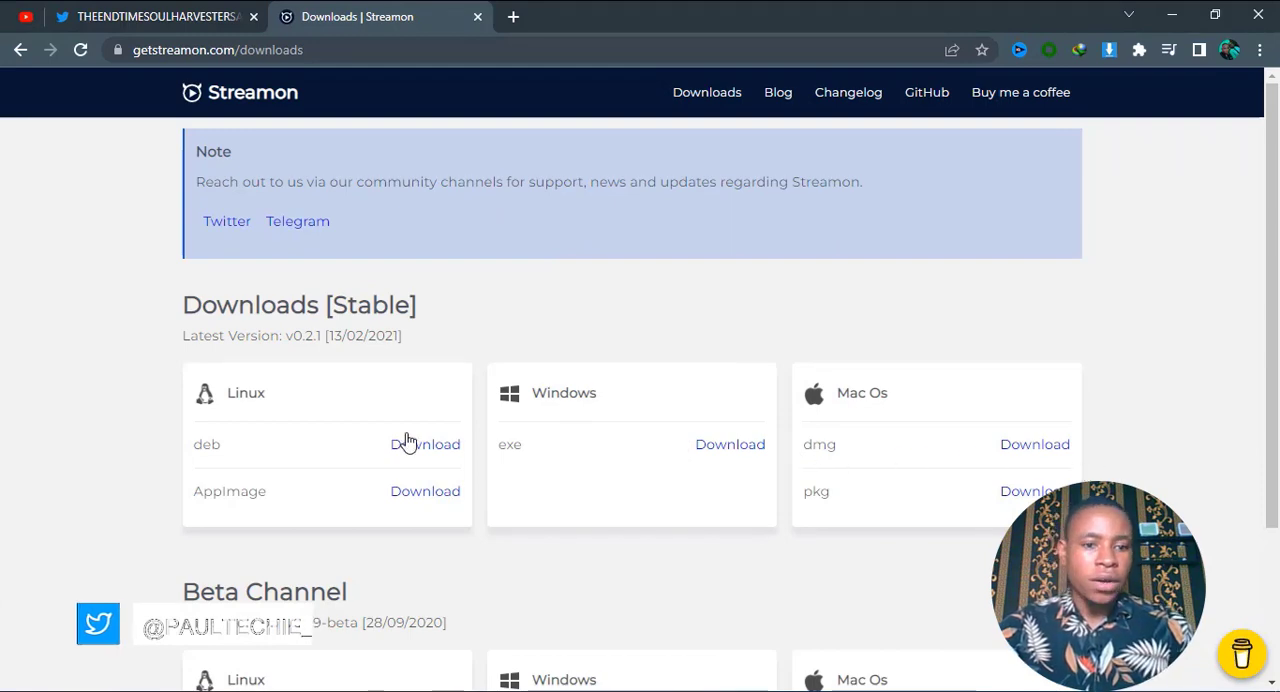
Try to download the stable Windows exe of Streamon, cancelling the transfer without adding a download exception.
{"action": "left_click", "coordinate": [721, 446]}
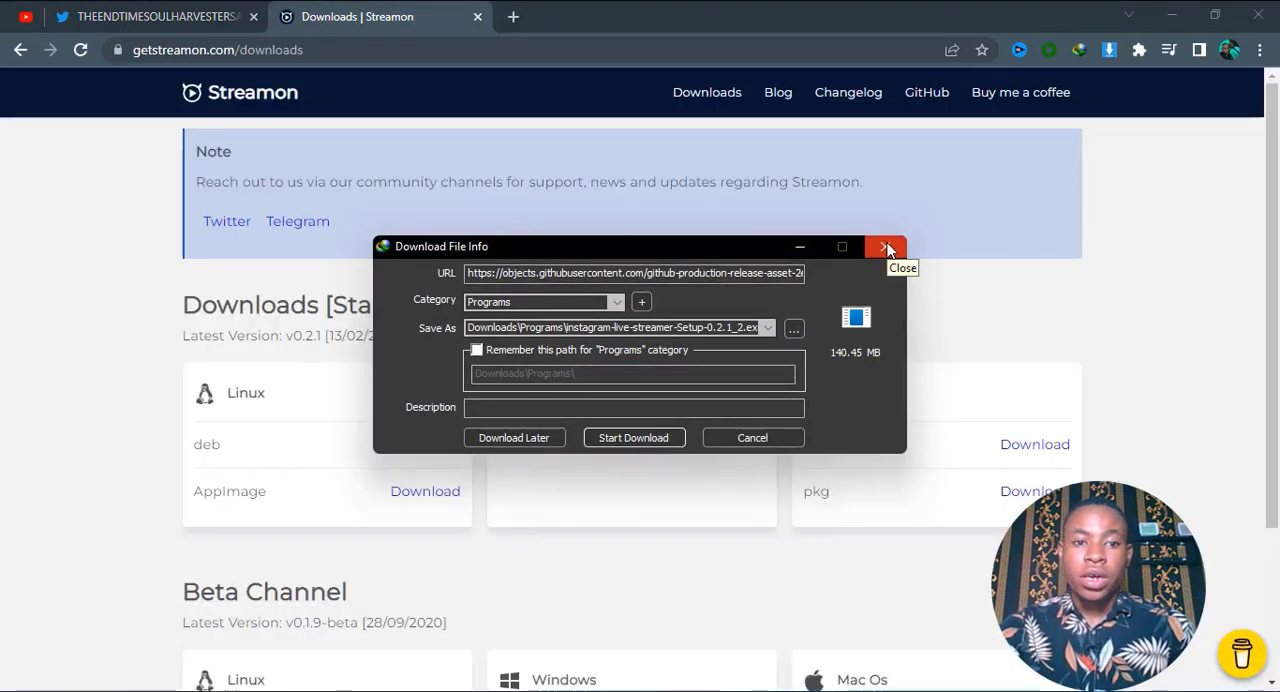
{"action": "left_click", "coordinate": [887, 248]}
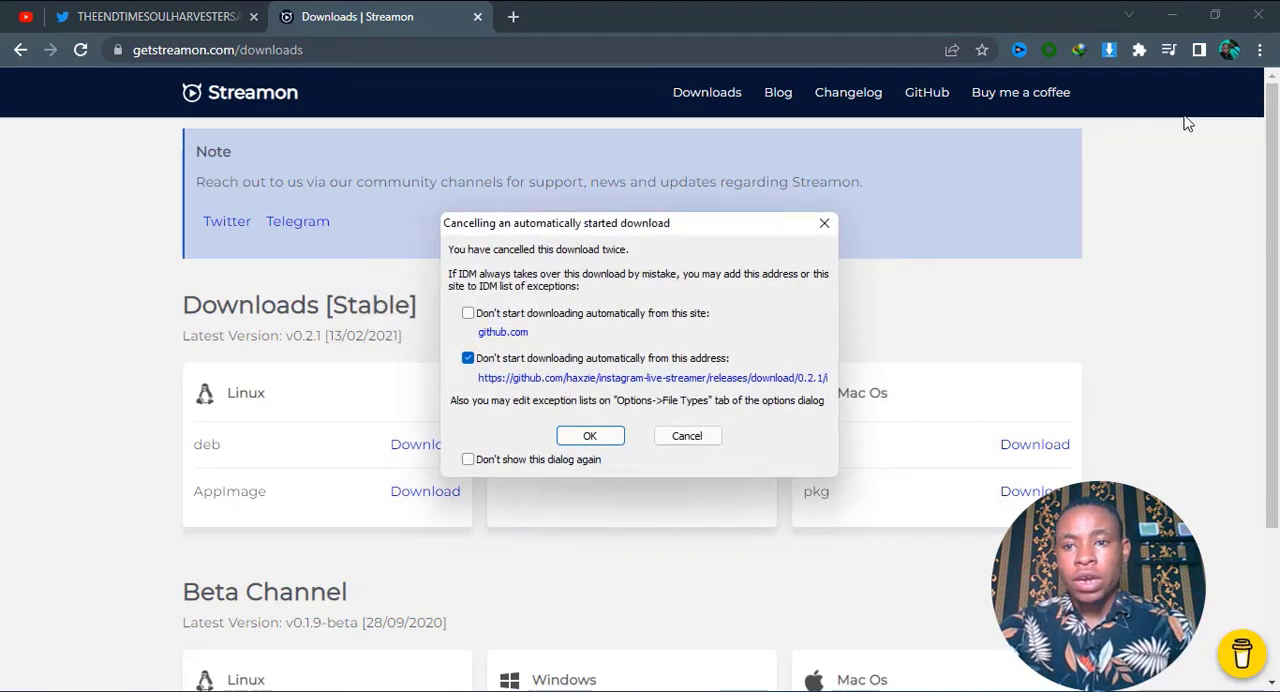
{"action": "left_click", "coordinate": [690, 434]}
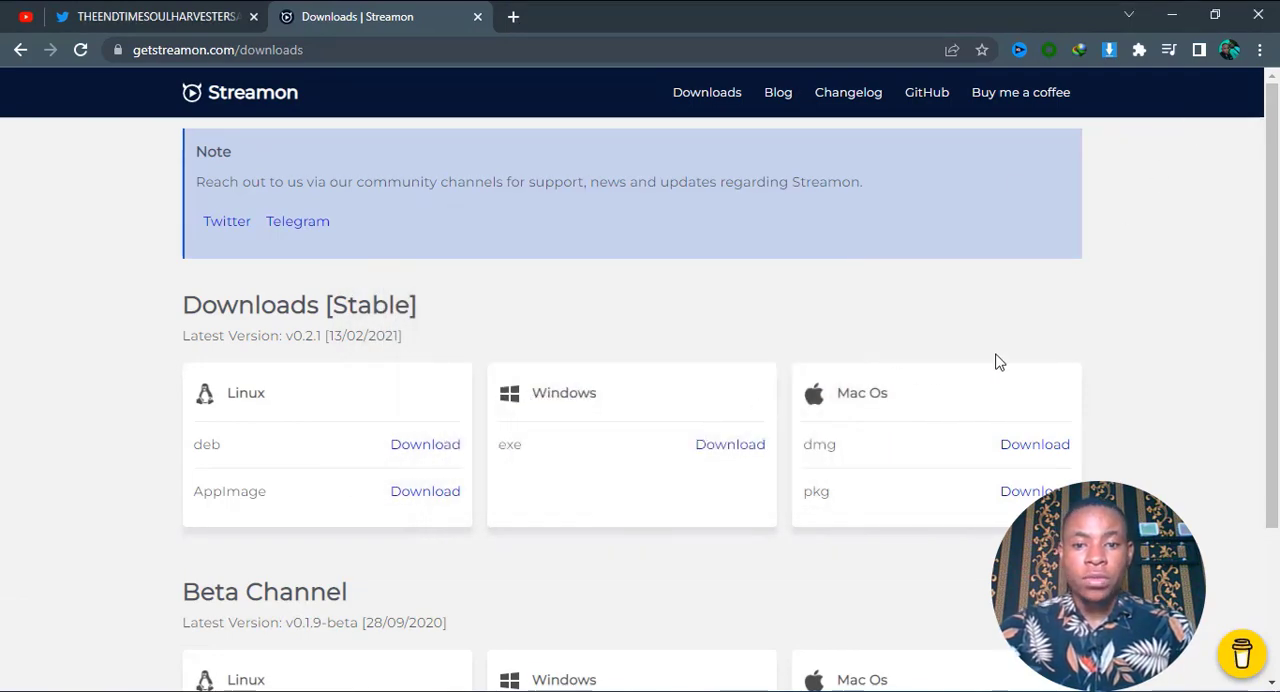
Switch to a maximized File Explorer window and open the Programs folder inside Downloads.
{"action": "left_click", "coordinate": [1171, 16]}
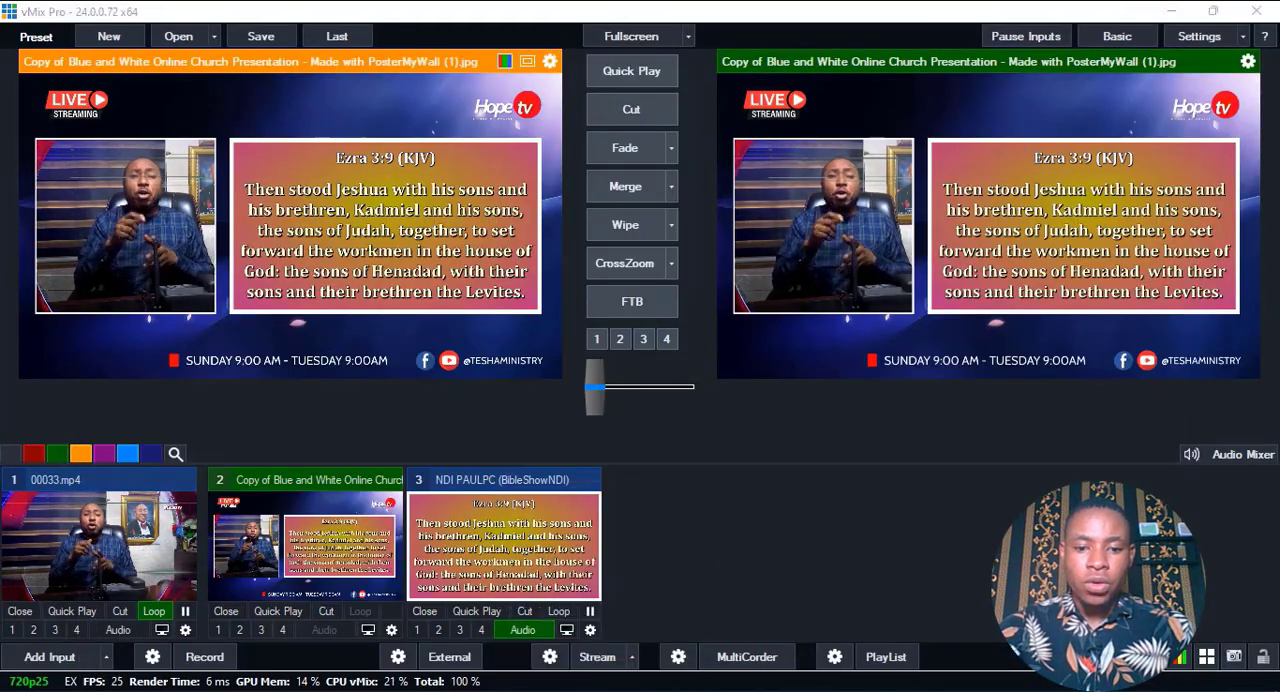
{"action": "right_click", "coordinate": [600, 690]}
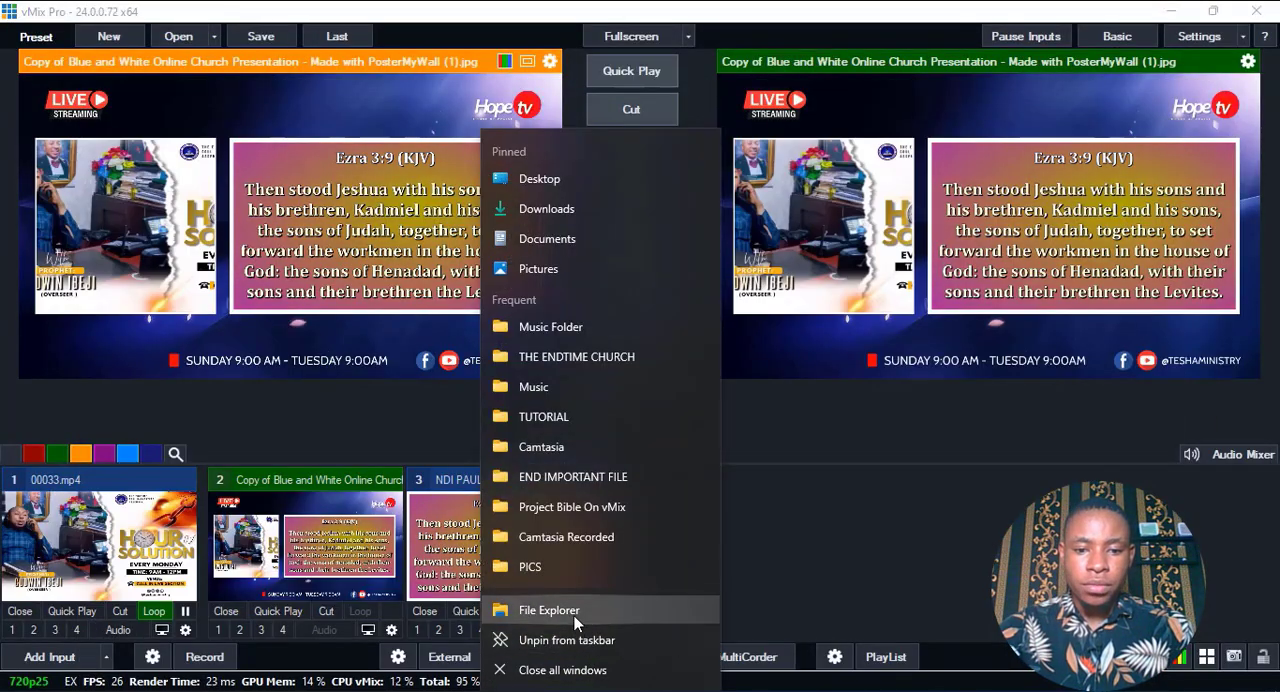
{"action": "left_click", "coordinate": [549, 610]}
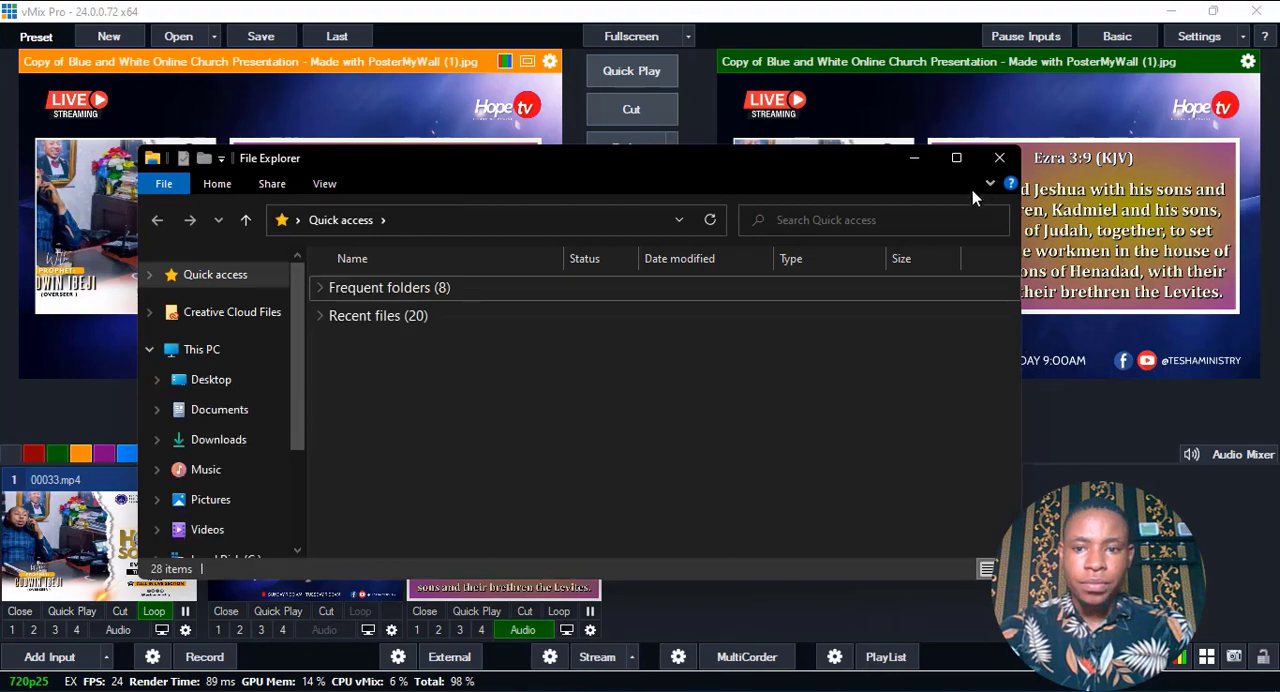
{"action": "left_click", "coordinate": [956, 157]}
{"action": "left_click", "coordinate": [80, 290]}
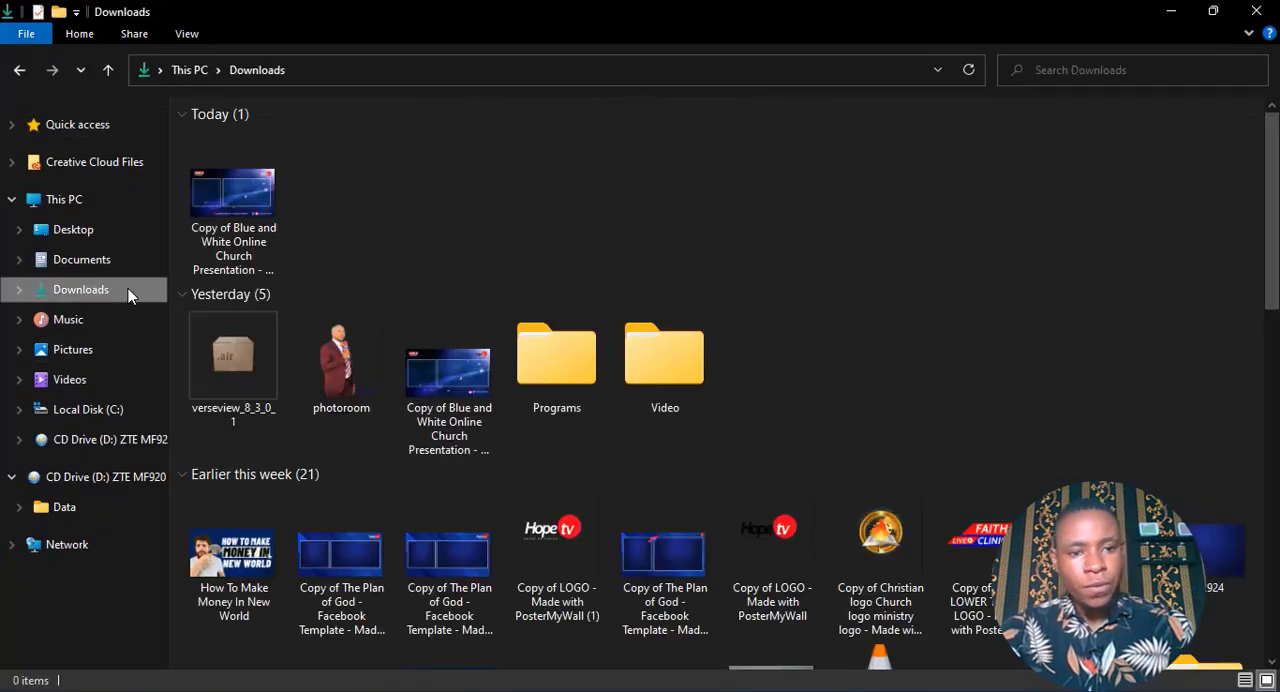
{"action": "left_click", "coordinate": [550, 356]}
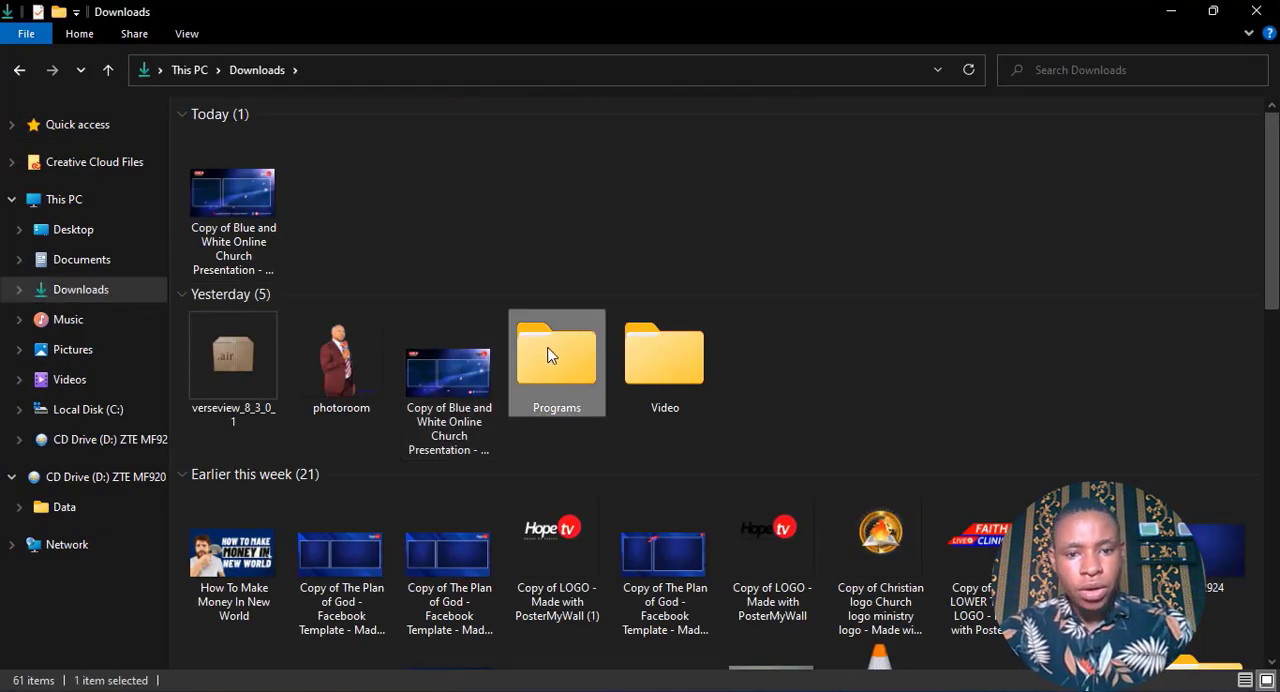
{"action": "double_click", "coordinate": [549, 356]}
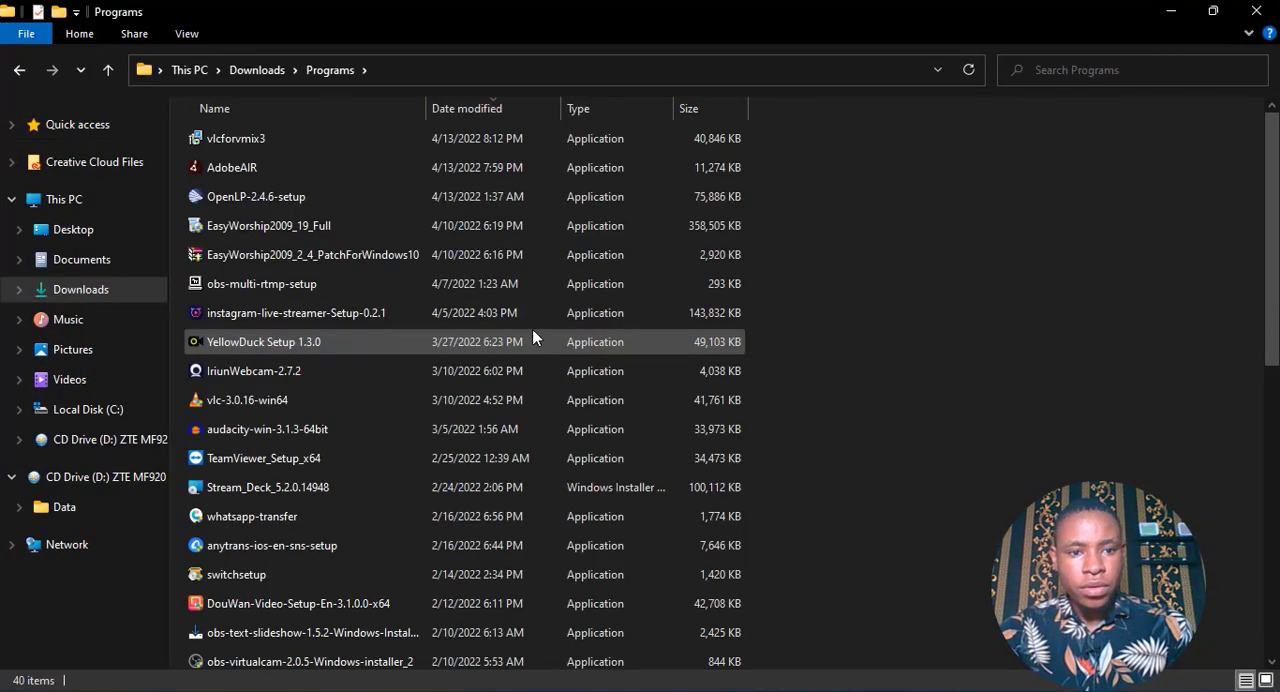
Look at the run options for the instagram-live-streamer-Setup-0.2.1 installer without running it.
{"action": "left_click", "coordinate": [284, 316]}
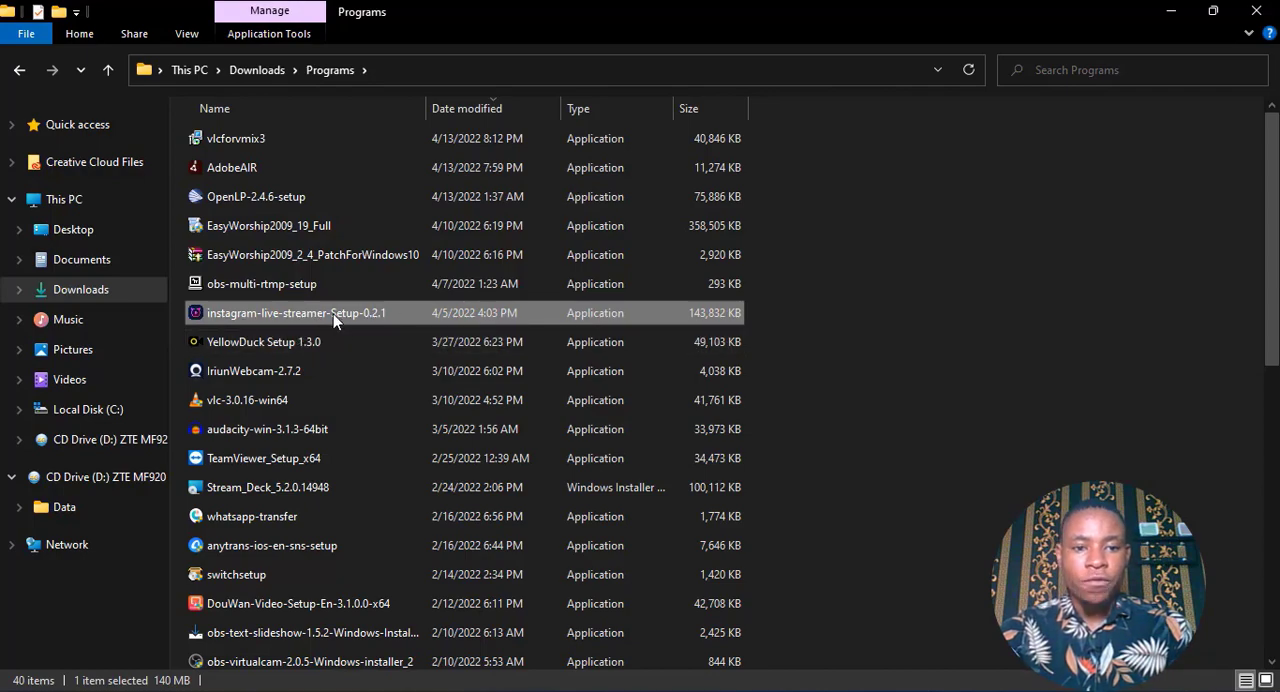
{"action": "mouse_move", "coordinate": [333, 313]}
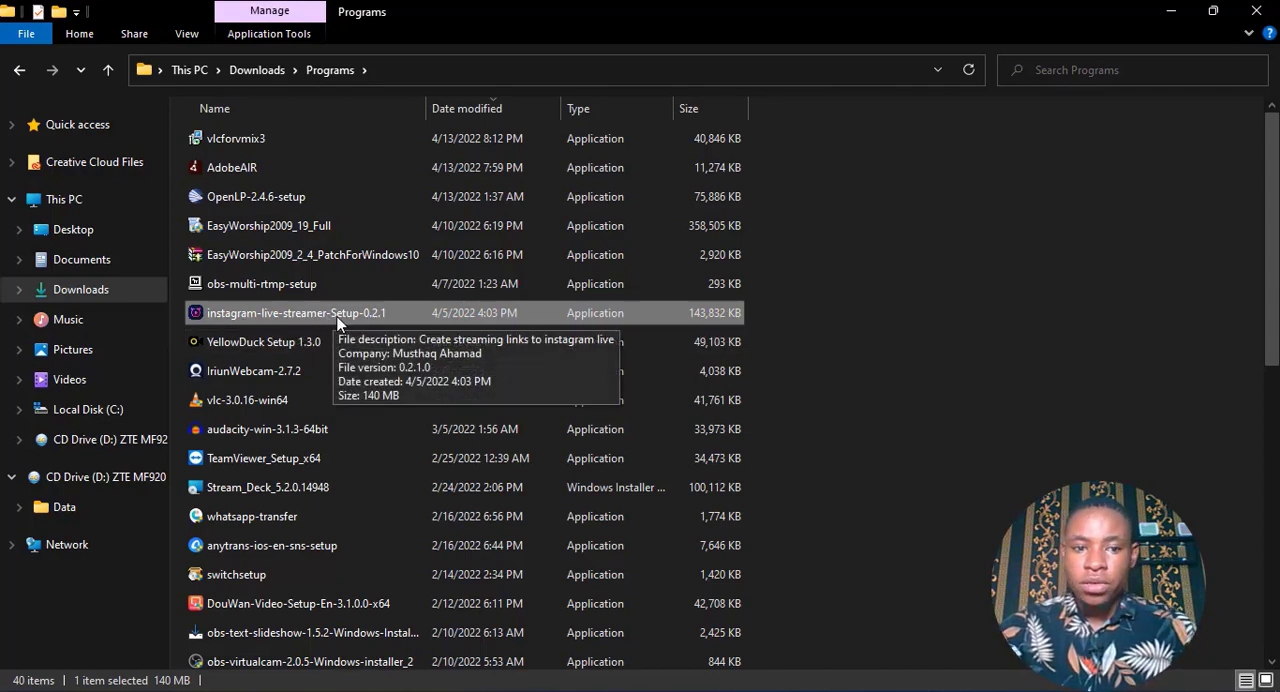
{"action": "right_click", "coordinate": [337, 318]}
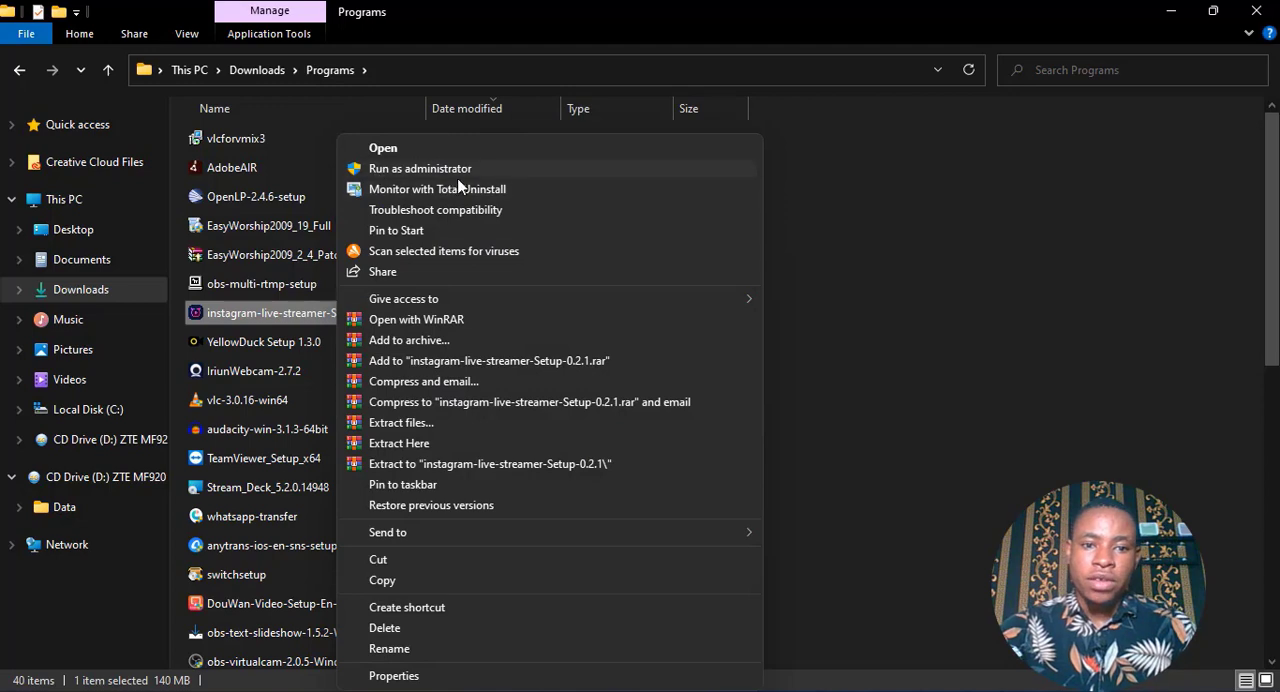
{"action": "left_click", "coordinate": [1058, 286]}
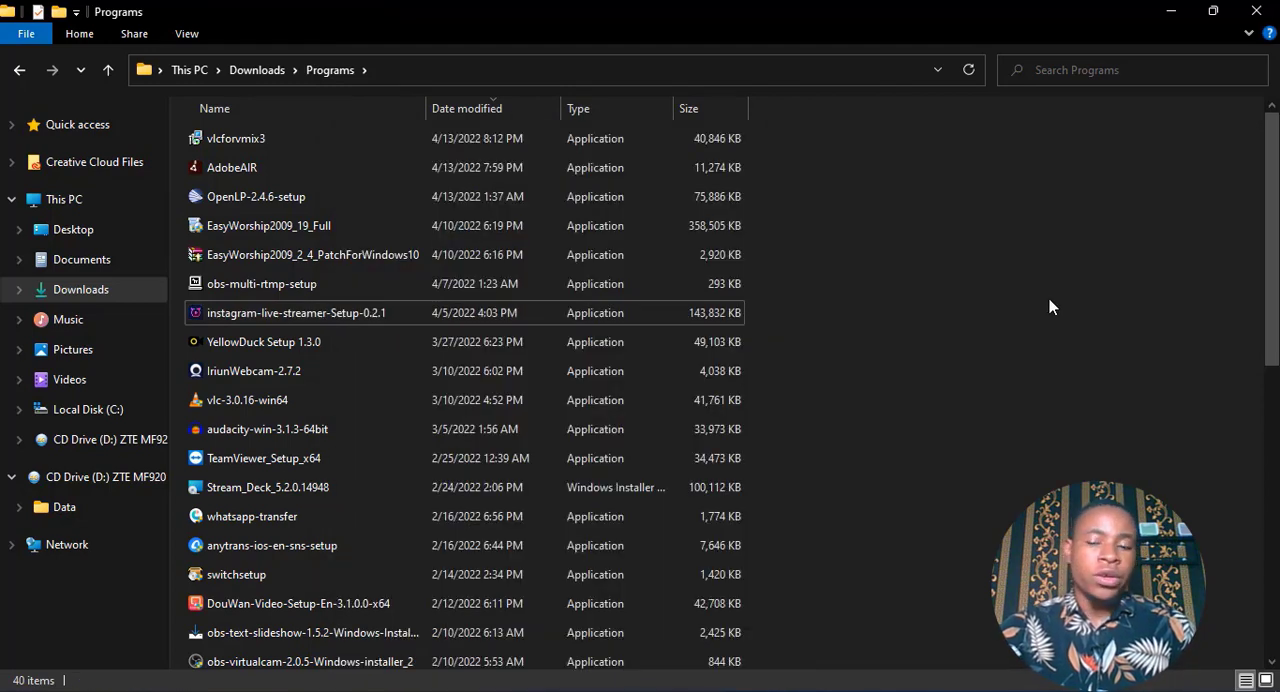
Minimize the open windows to reach the desktop and launch Streamon from the instagram-live-streamer shortcut.
{"action": "left_click", "coordinate": [1170, 11]}
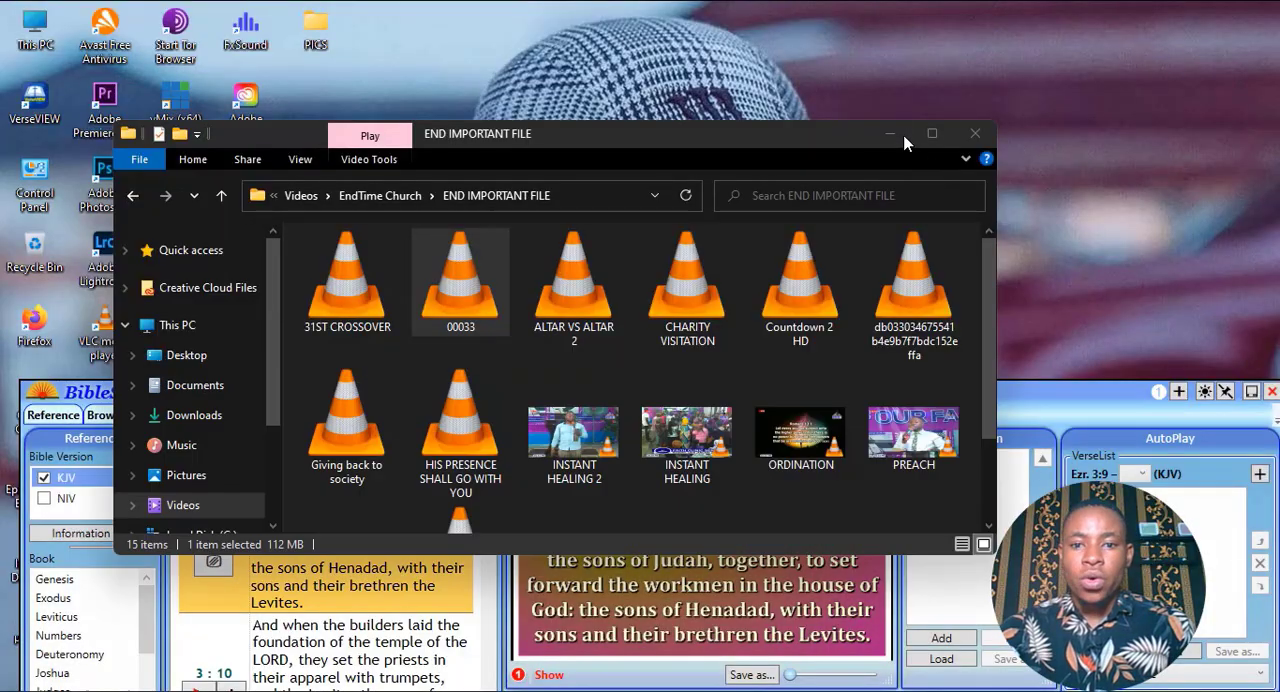
{"action": "left_click", "coordinate": [901, 140]}
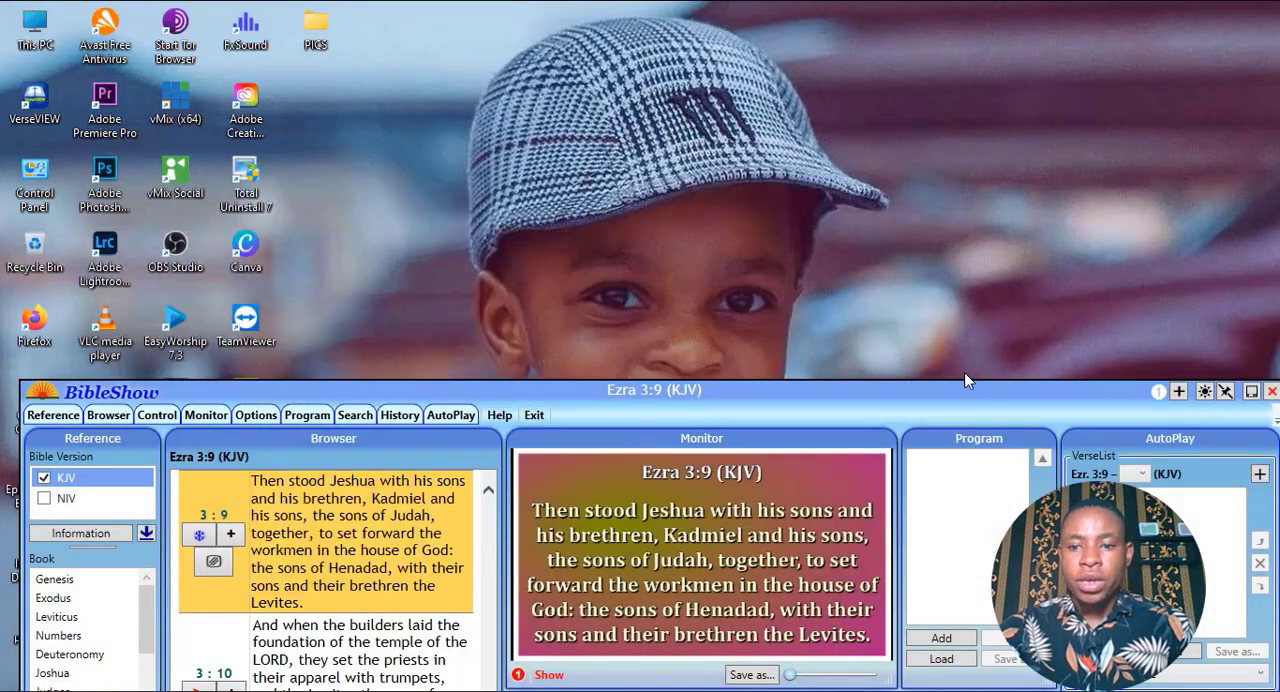
{"action": "left_click", "coordinate": [1250, 392]}
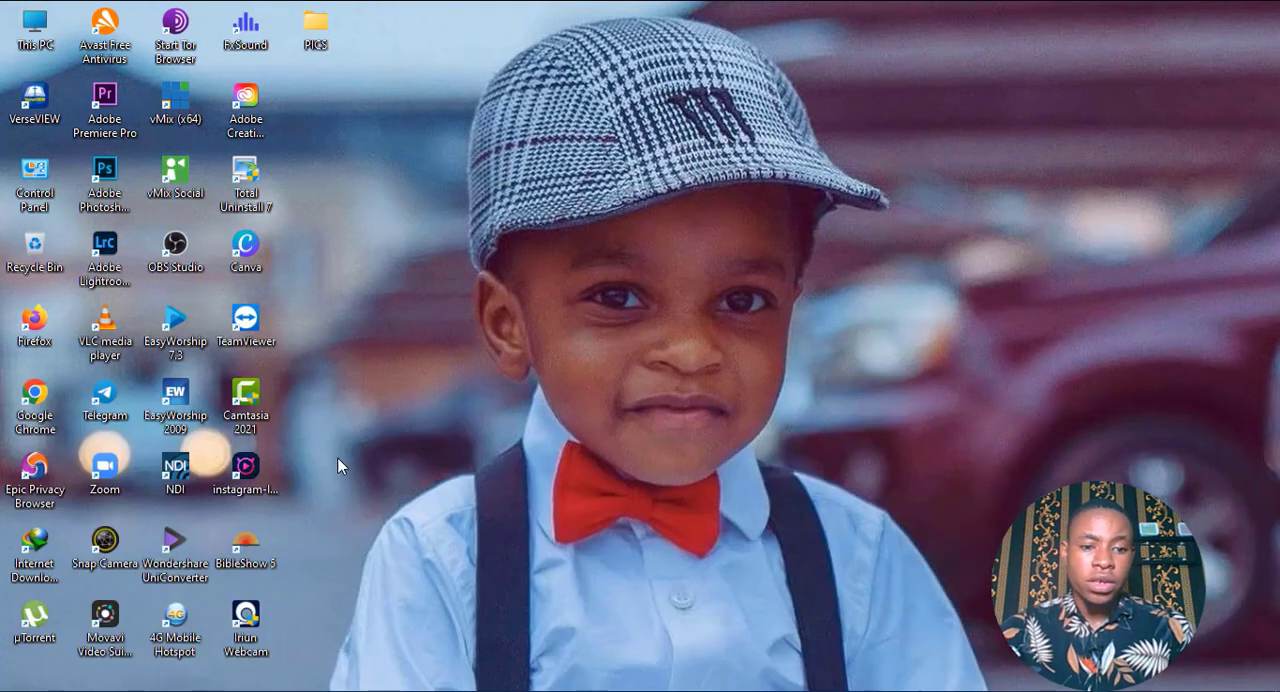
{"action": "left_click", "coordinate": [247, 472]}
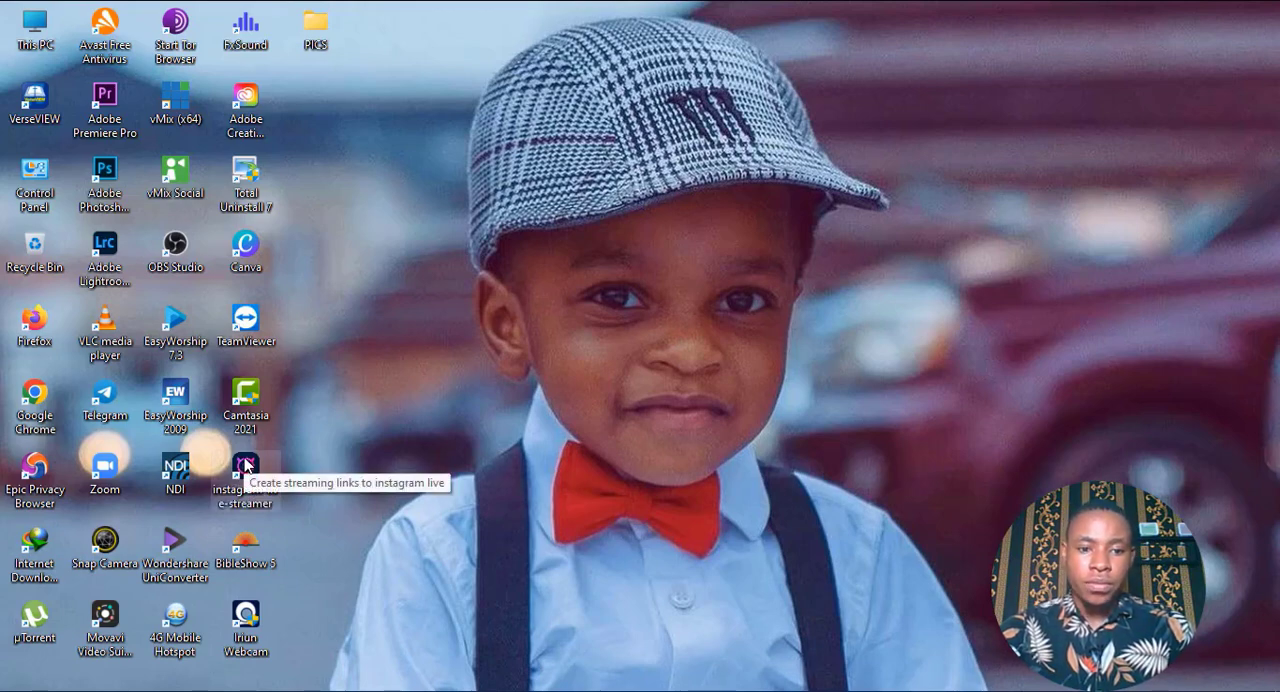
{"action": "double_click", "coordinate": [246, 465]}
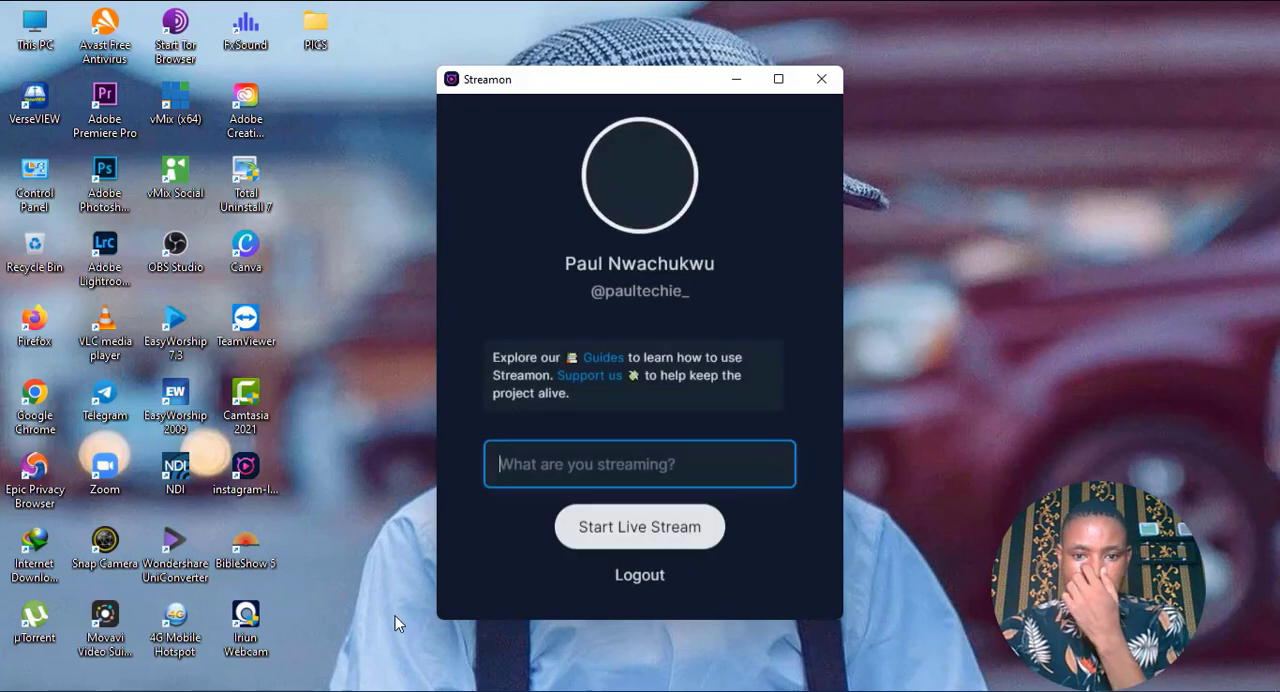
Log out of the current account and log in again with the Instagram username and account password.
{"action": "left_click", "coordinate": [626, 576]}
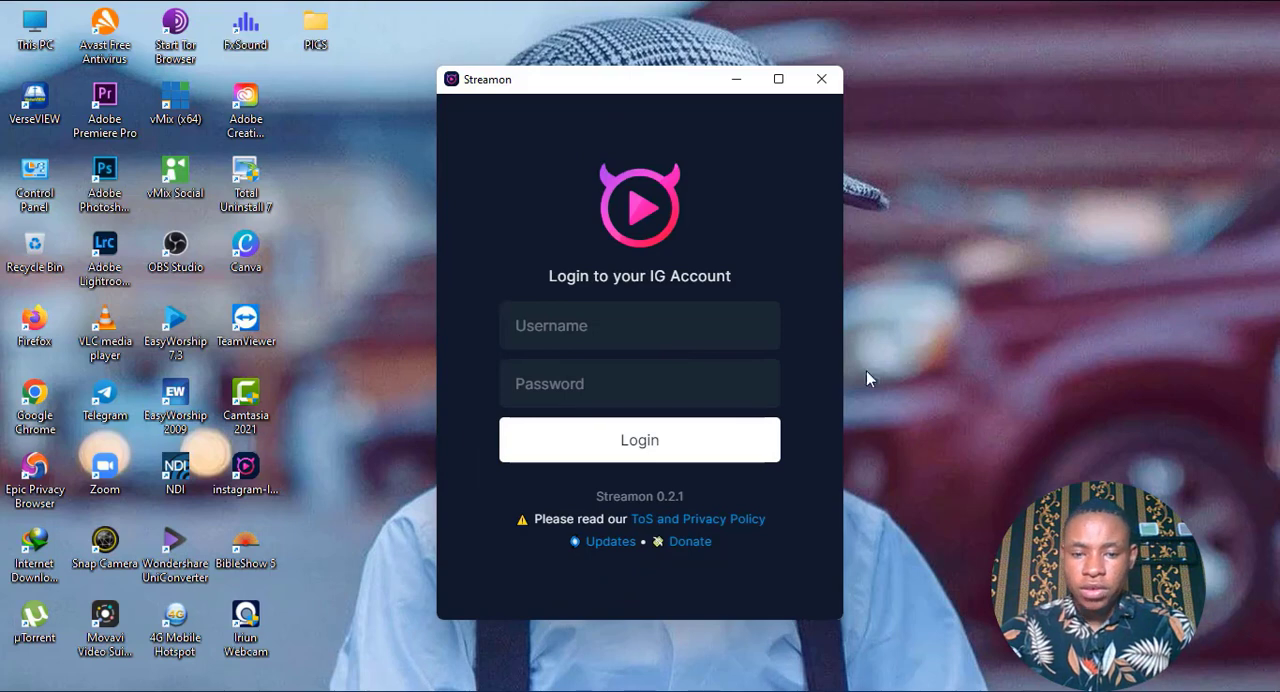
{"action": "left_click", "coordinate": [525, 318]}
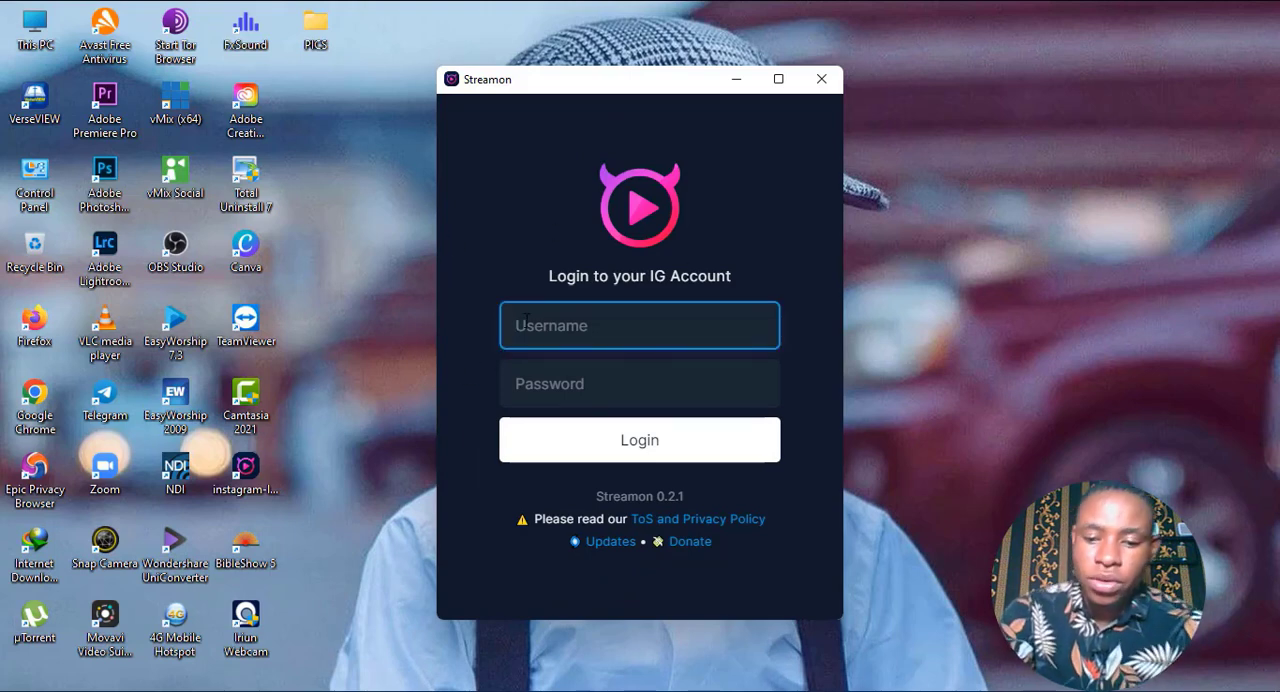
{"action": "type", "text": "paulte"}
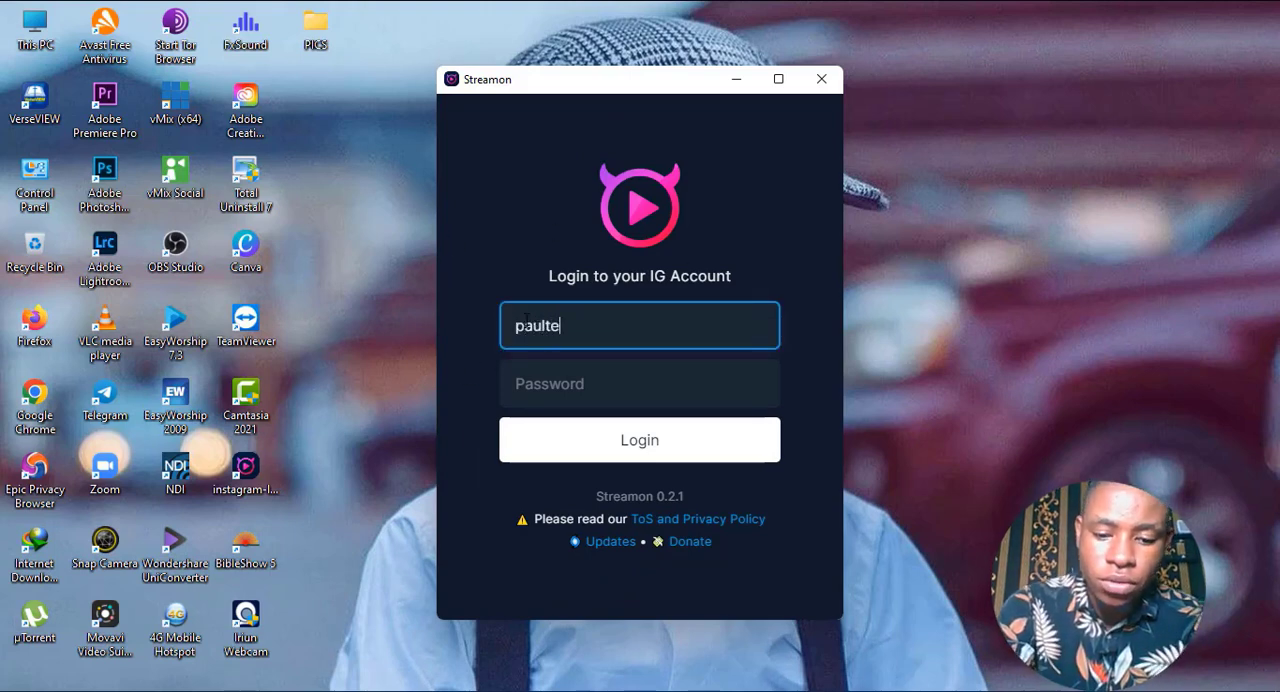
{"action": "type", "text": "chie_"}
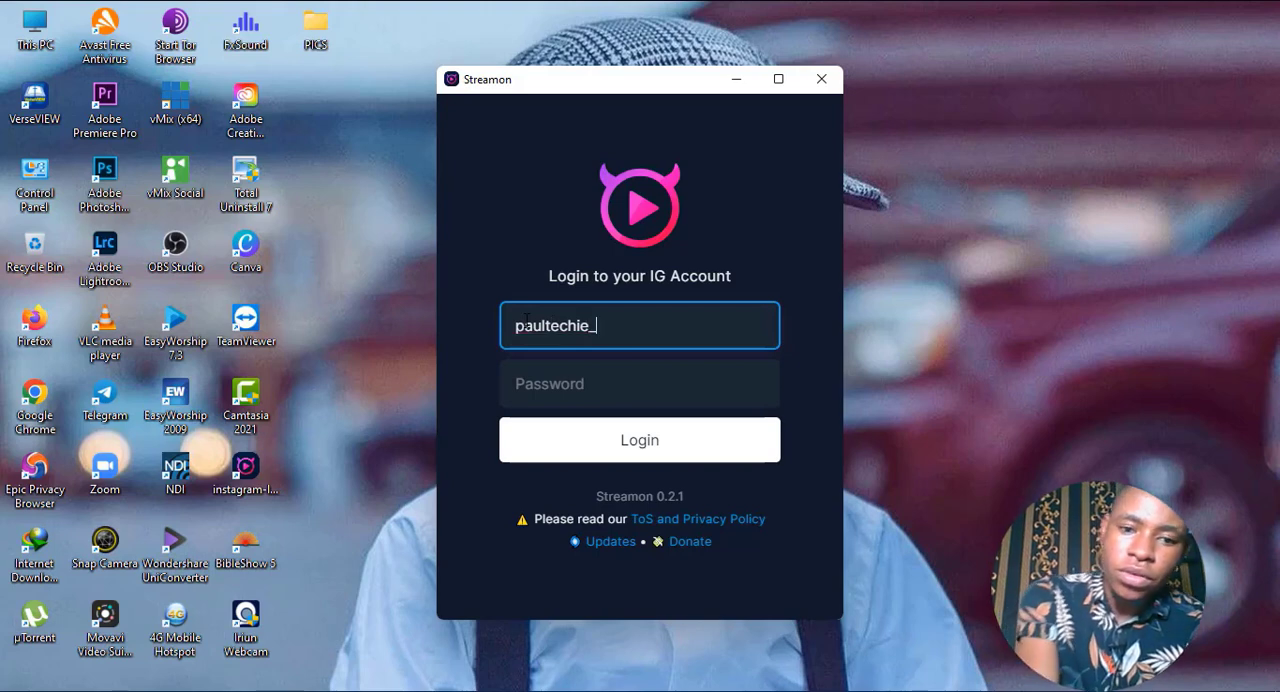
{"action": "left_click", "coordinate": [556, 372]}
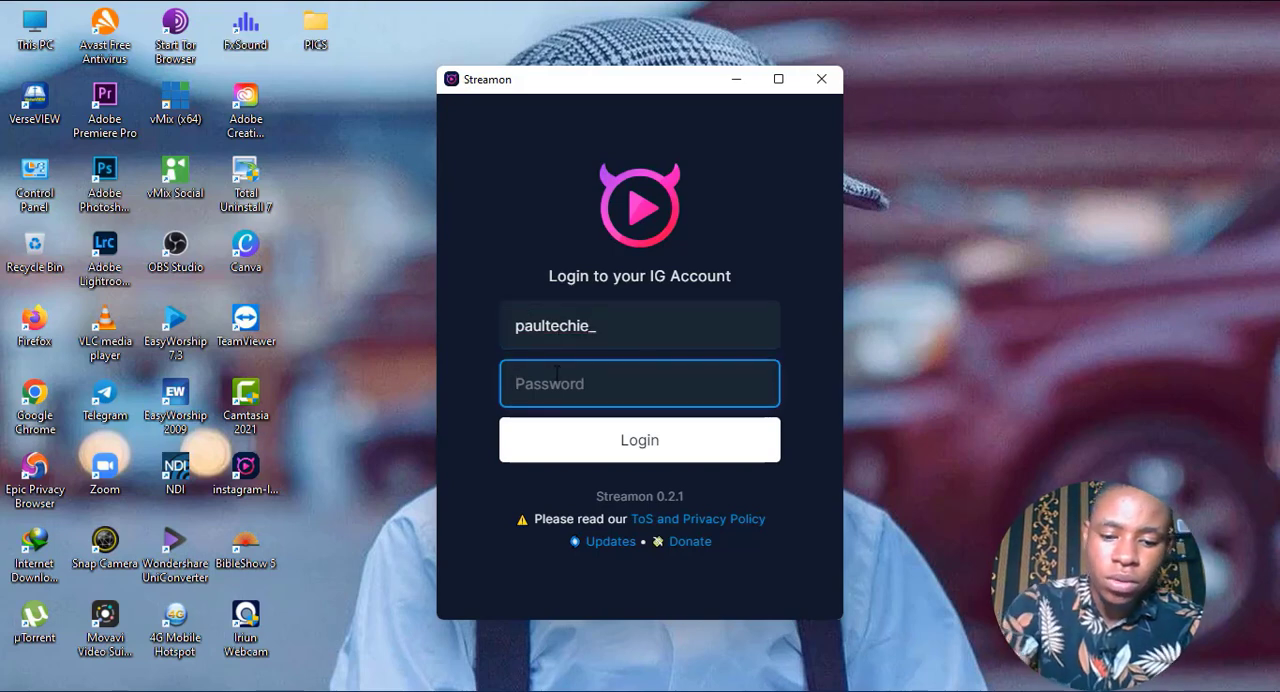
{"action": "type", "text": "***"}
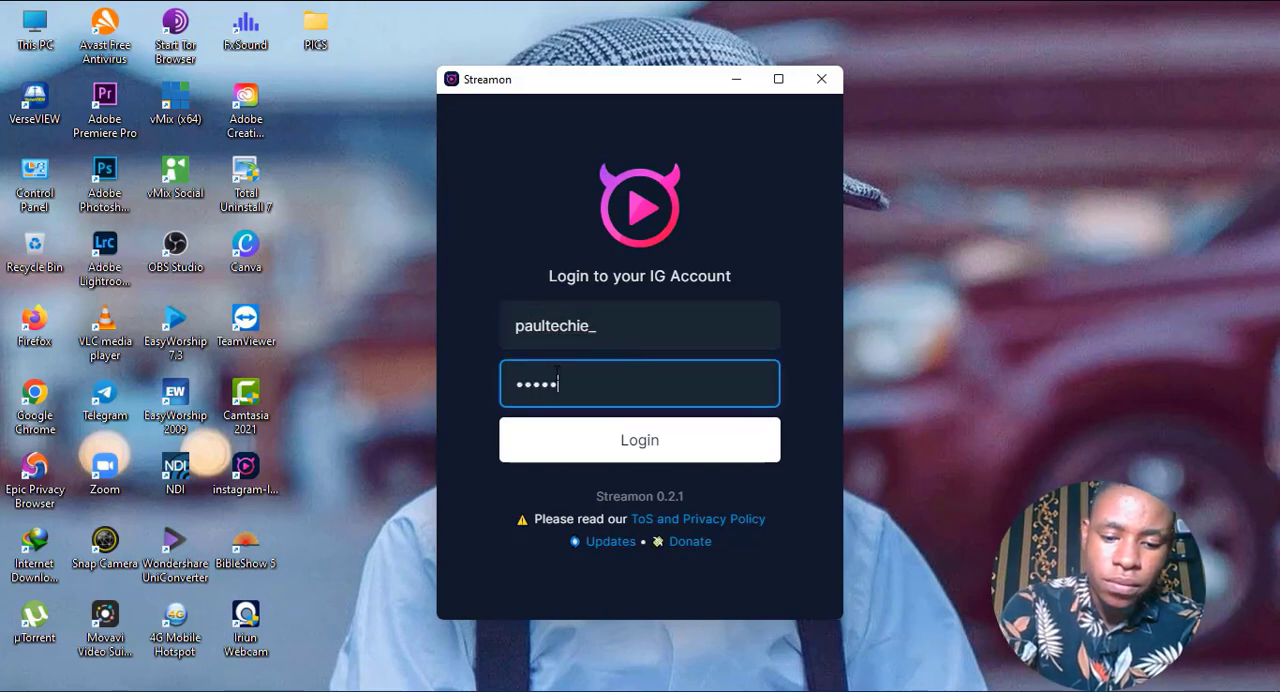
{"action": "key", "text": "Return"}
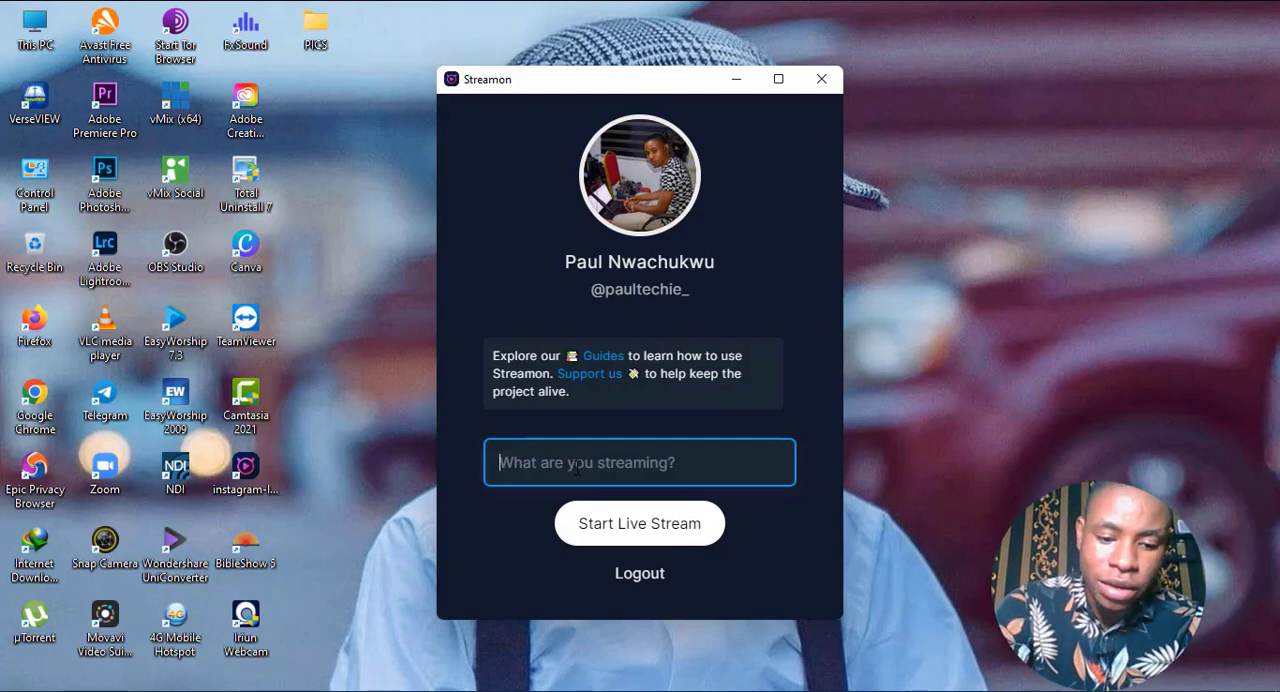
Title the live stream "LIVE: BREAKTHROUGH SERVICE | 14/4/2022".
{"action": "type", "text": "LIVE: BREAKTHROUGH SERVICE |"}
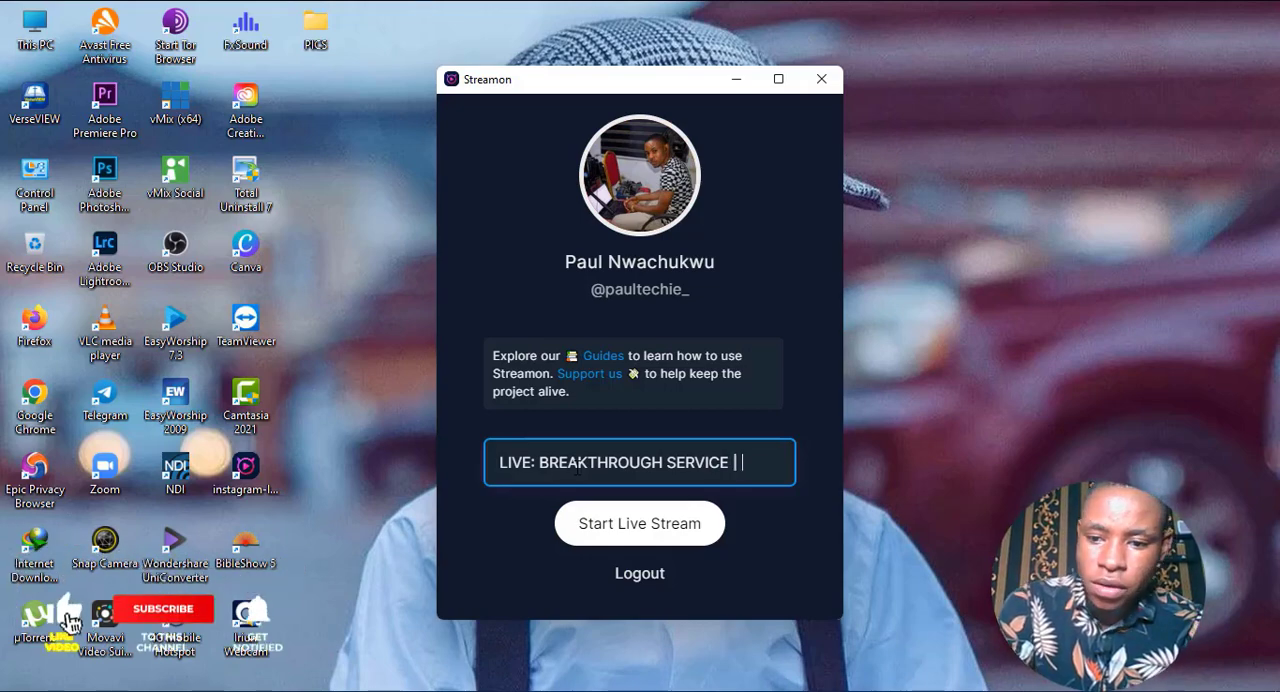
{"action": "type", "text": "14"}
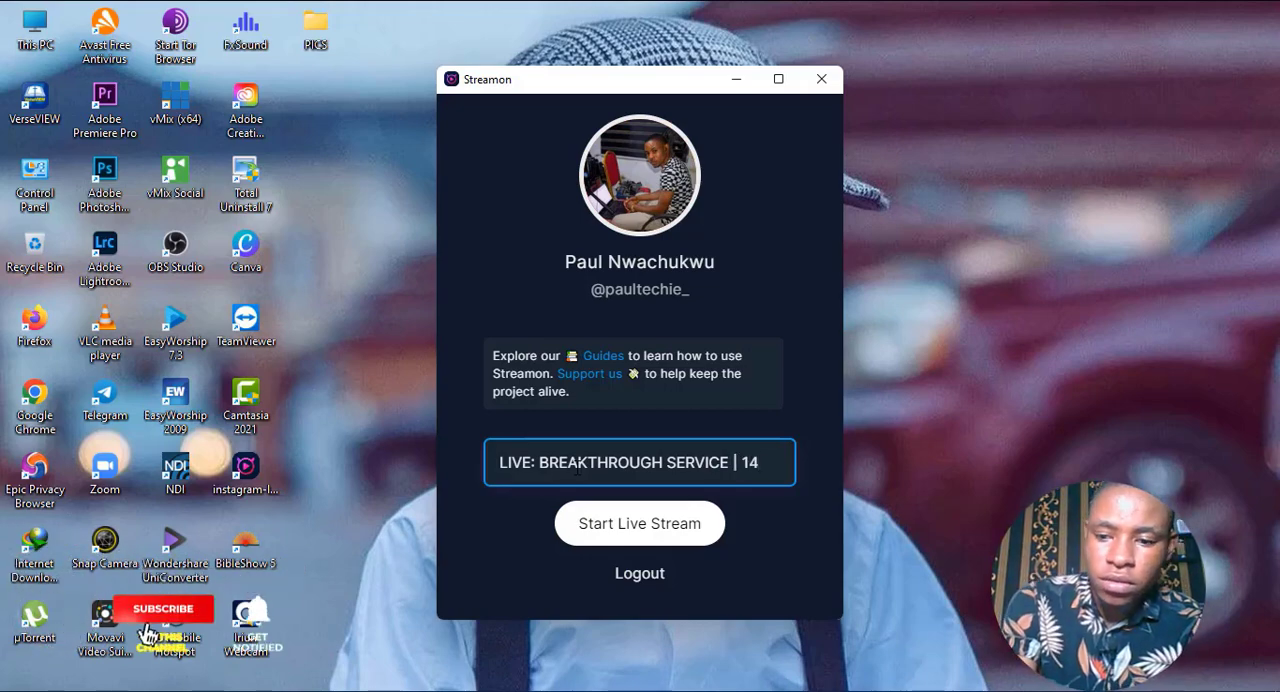
{"action": "type", "text": "/4/"}
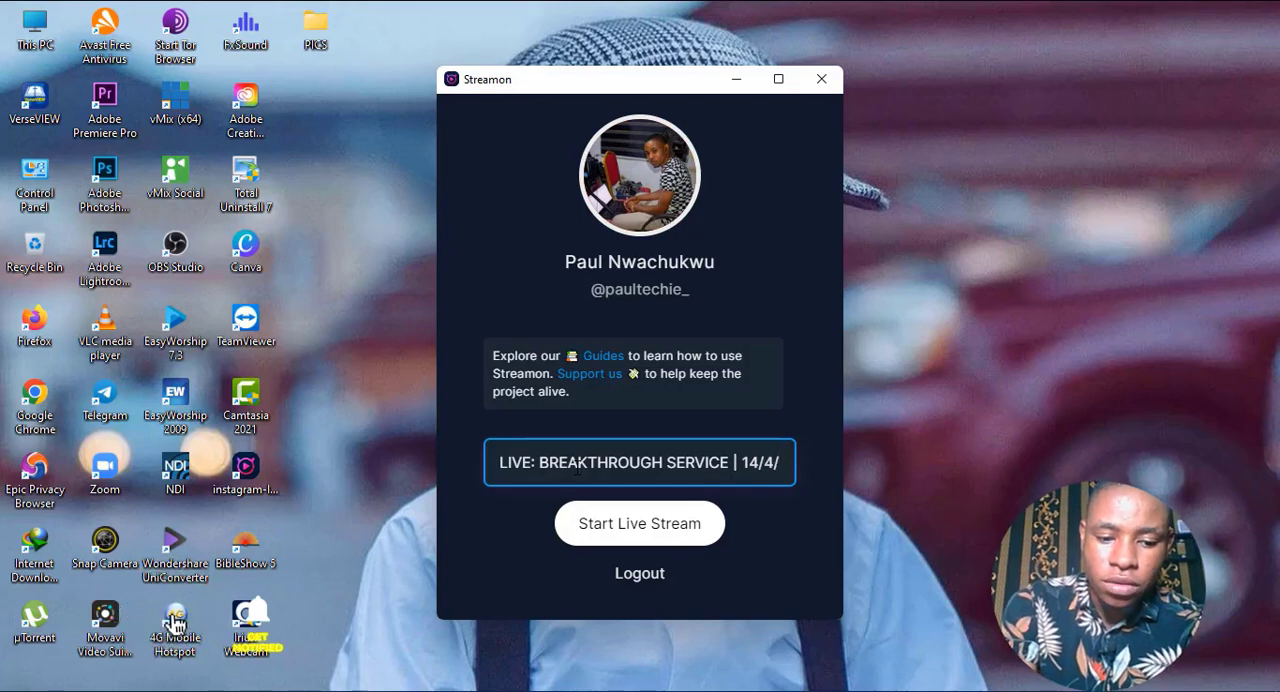
{"action": "type", "text": "2022"}
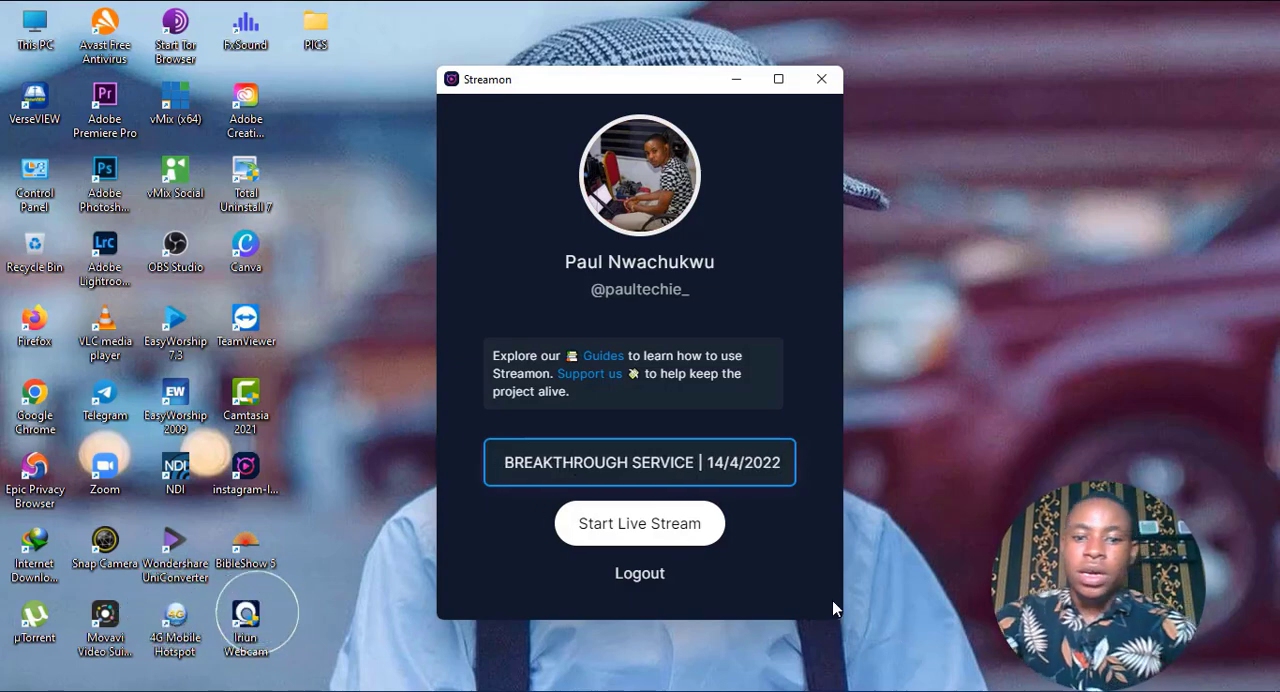
Check the stream title, start the live stream to generate the stream URL and key, and move the Streamon window aside.
{"action": "left_click_drag", "start_coordinate": [577, 462], "coordinate": [466, 455]}
{"action": "left_click", "coordinate": [522, 456]}
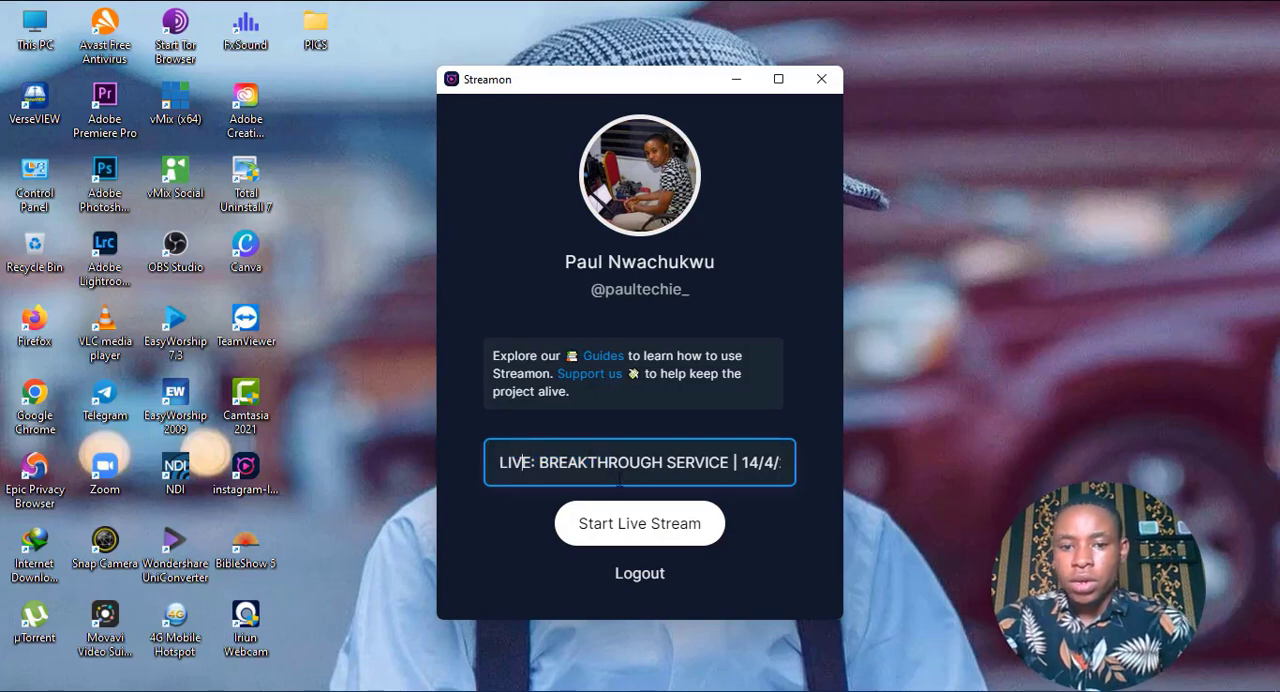
{"action": "left_click", "coordinate": [612, 533]}
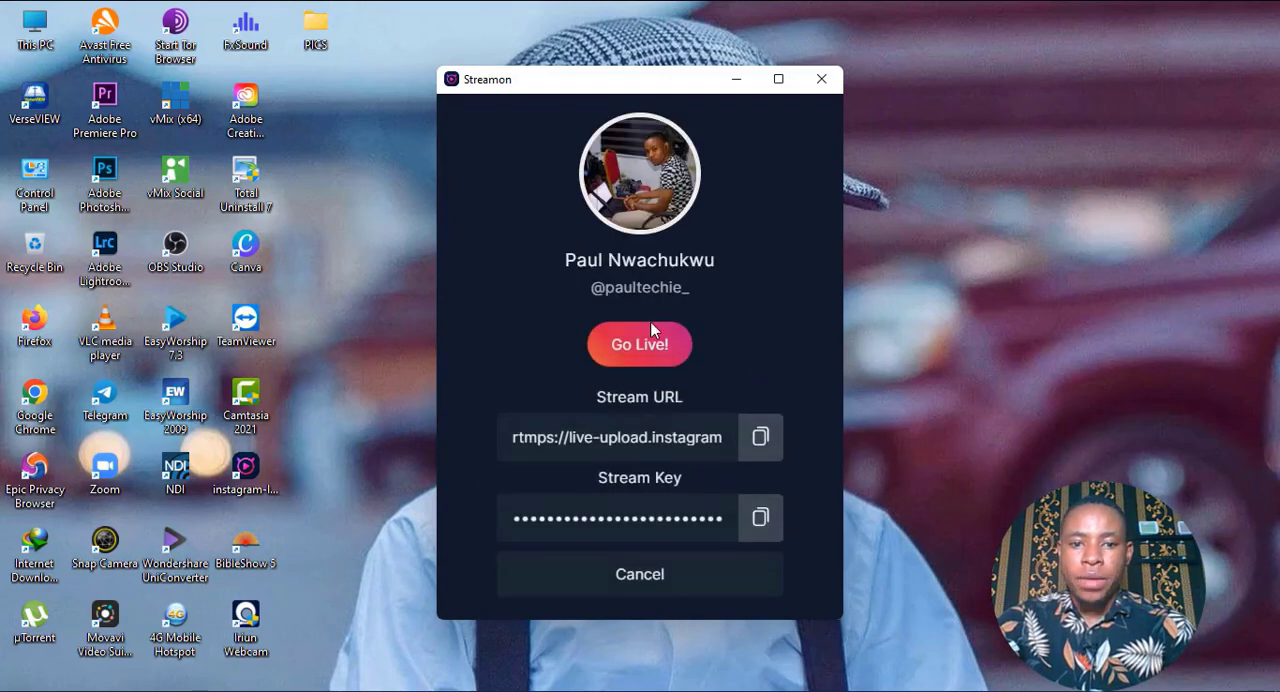
{"action": "left_click_drag", "start_coordinate": [568, 84], "coordinate": [167, 62]}
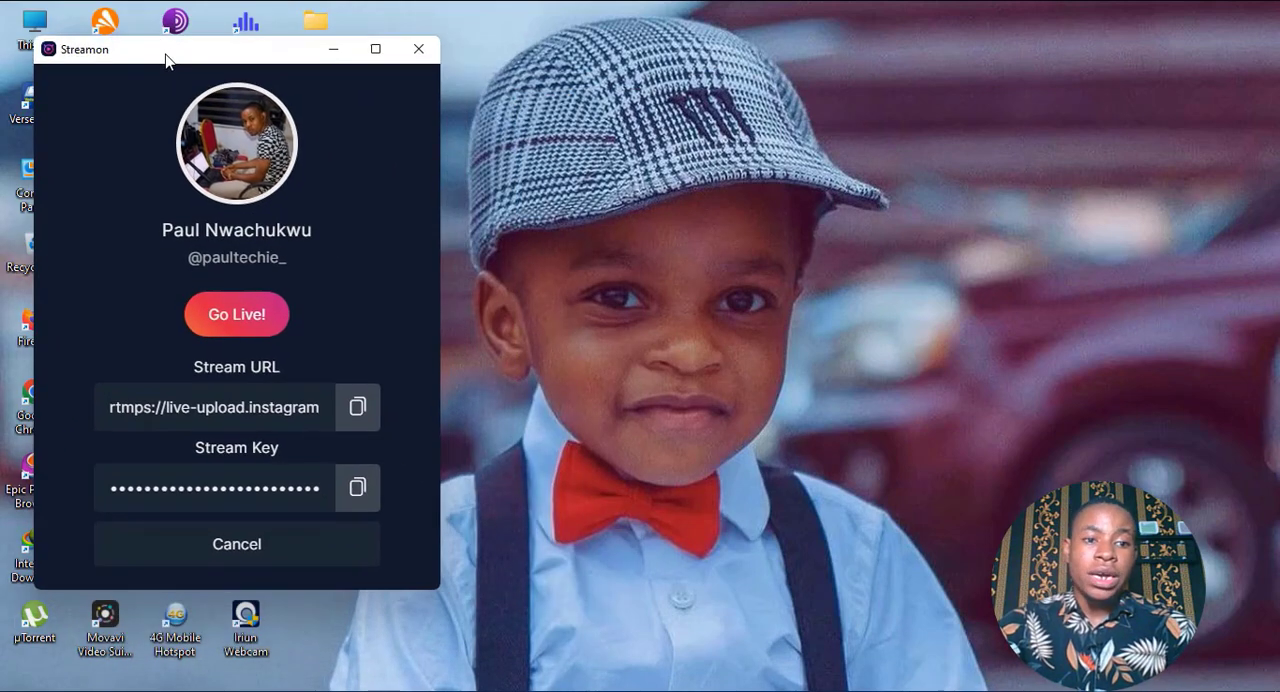
Switch to vMix and set the destination of stream 1 to Custom RTMP Server in the streaming settings.
{"action": "left_click", "coordinate": [459, 690]}
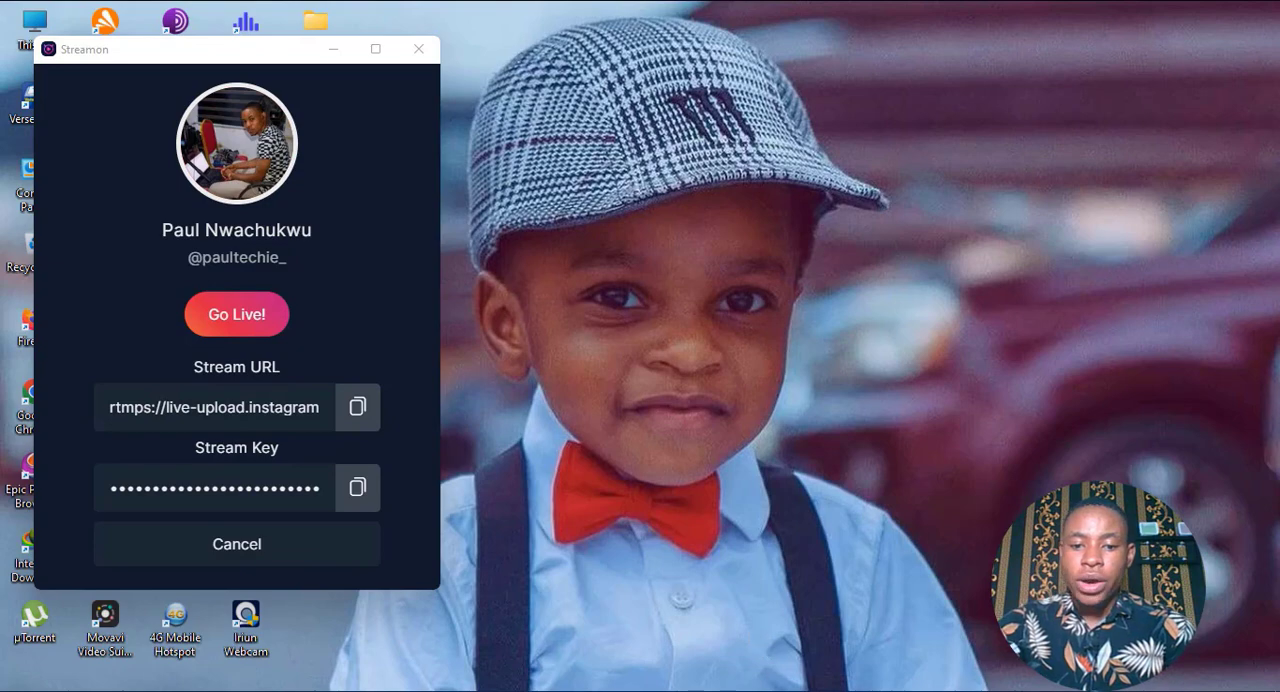
{"action": "left_click", "coordinate": [670, 690]}
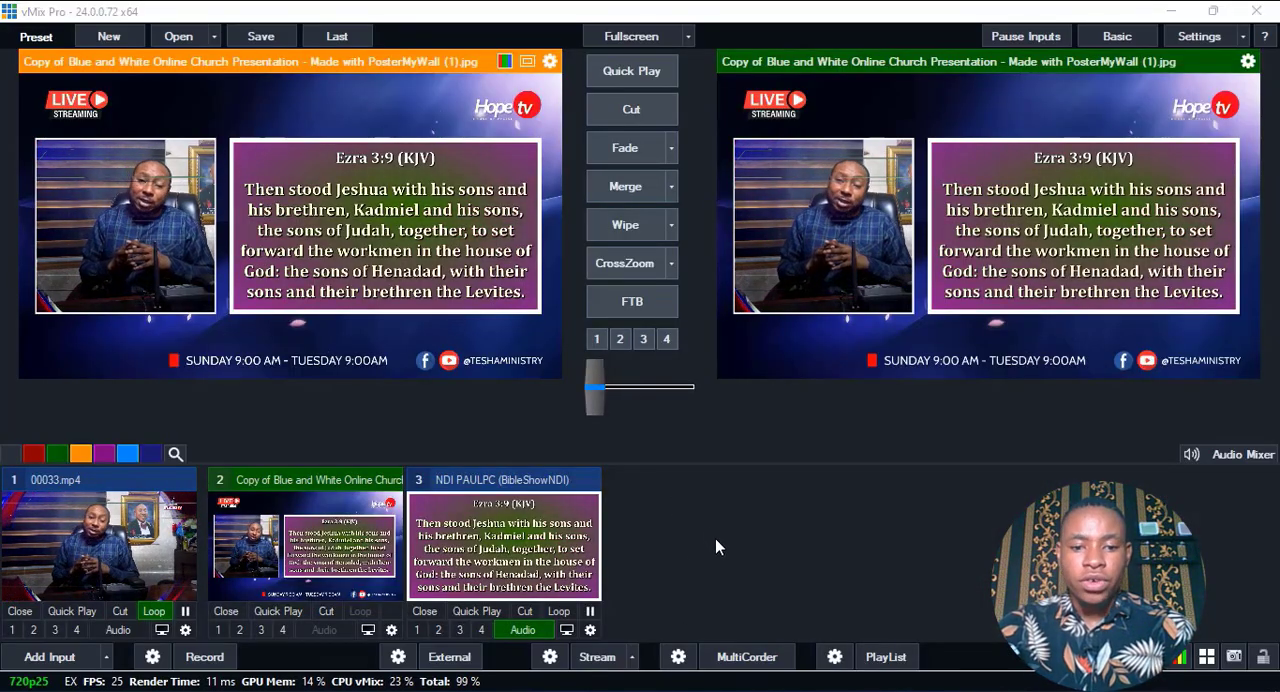
{"action": "left_click", "coordinate": [549, 656]}
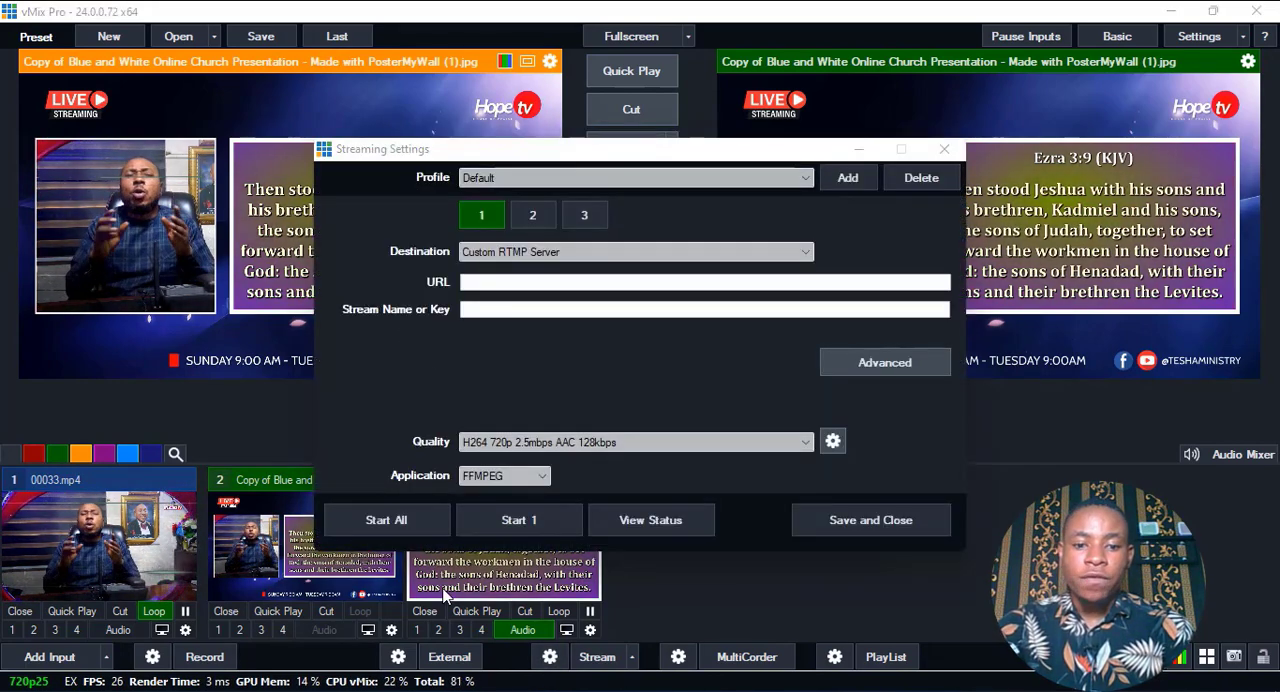
{"action": "left_click", "coordinate": [478, 255]}
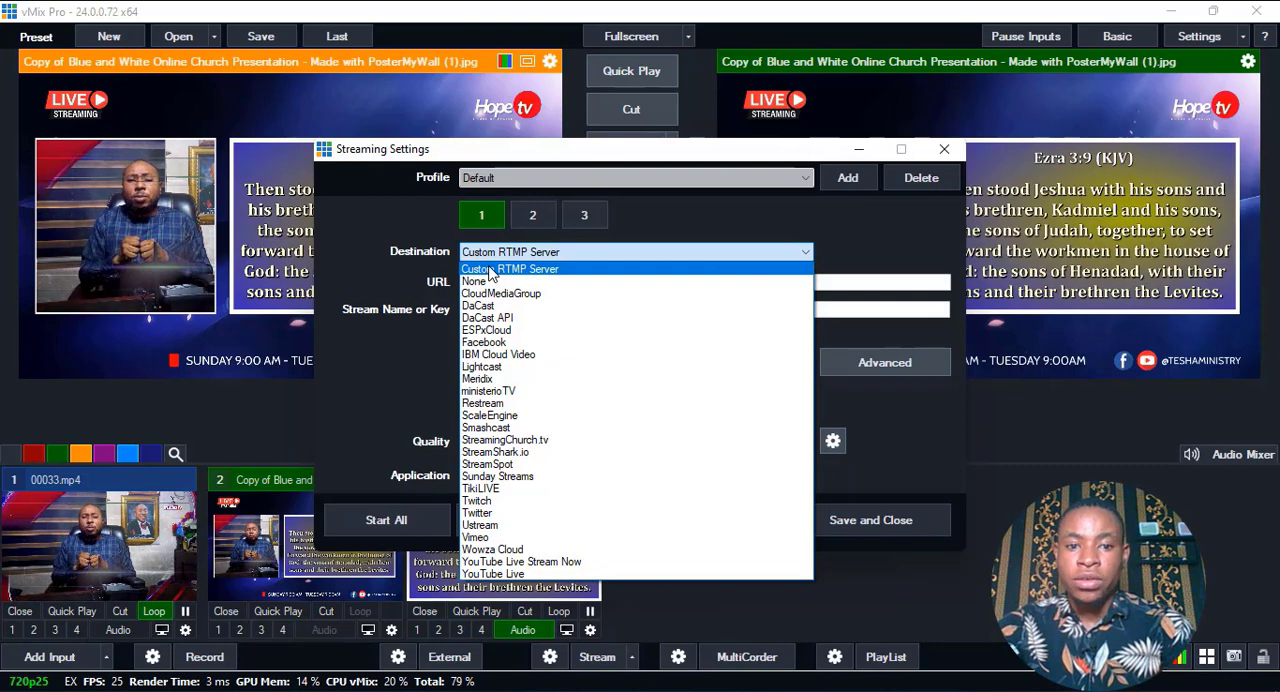
{"action": "left_click", "coordinate": [490, 270]}
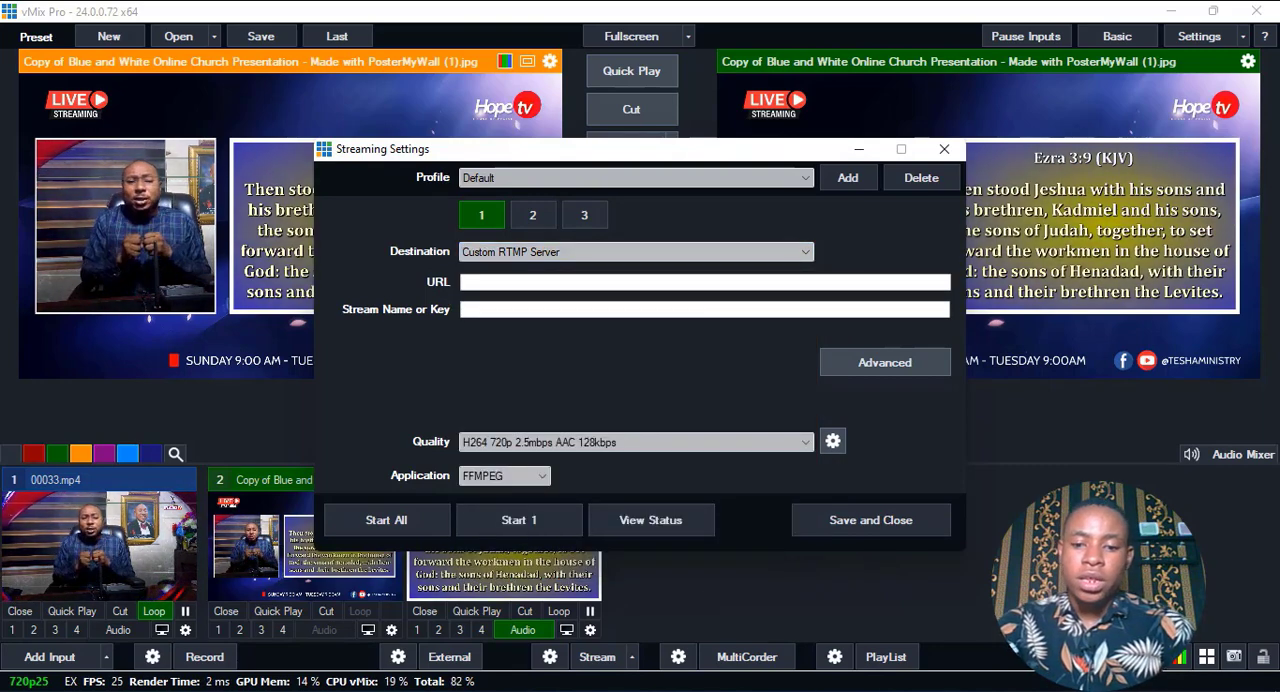
Place Streamon beside the vMix streaming settings and copy its stream URL into the URL of stream 1.
{"action": "left_click", "coordinate": [624, 690]}
{"action": "left_click_drag", "start_coordinate": [168, 51], "coordinate": [137, 56]}
{"action": "left_click_drag", "start_coordinate": [462, 156], "coordinate": [632, 150]}
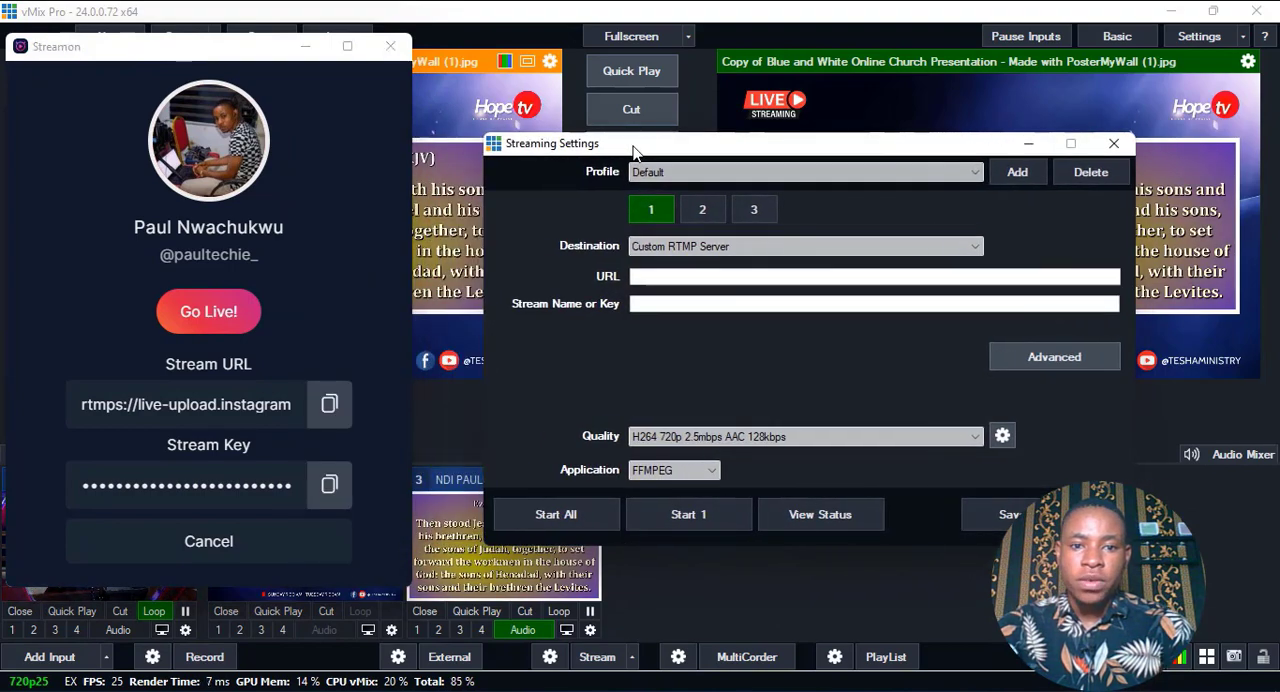
{"action": "left_click_drag", "start_coordinate": [206, 47], "coordinate": [248, 80]}
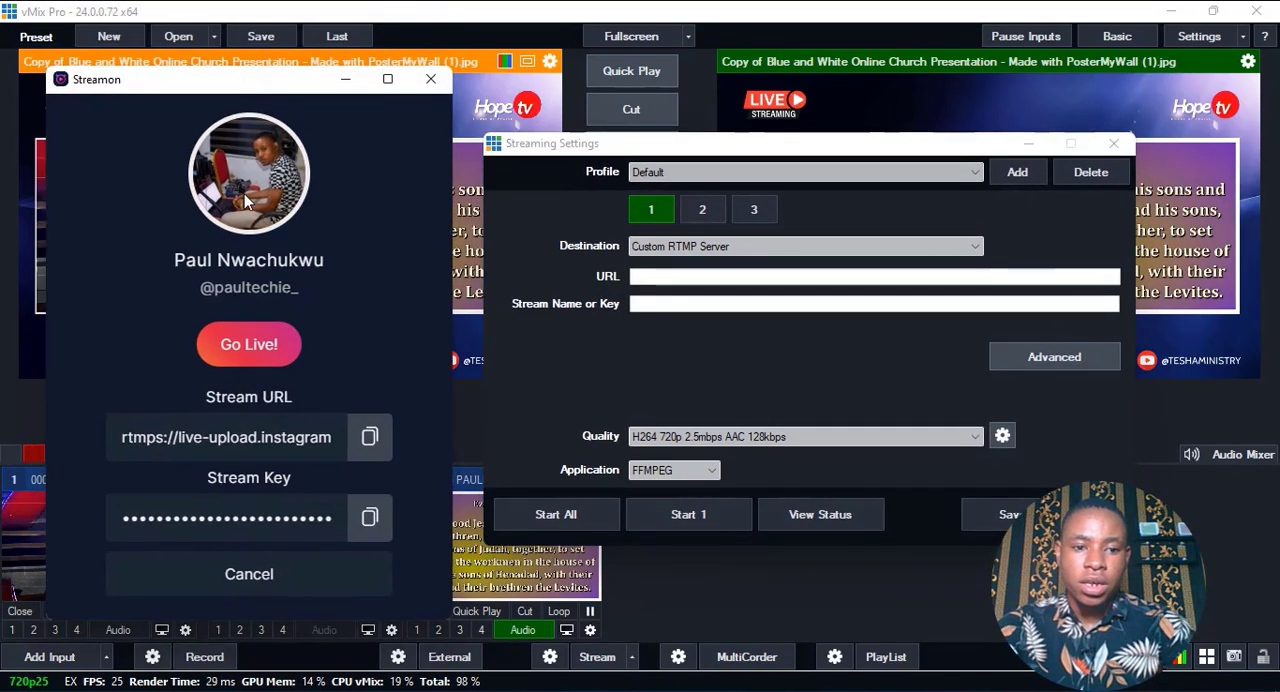
{"action": "left_click", "coordinate": [369, 437]}
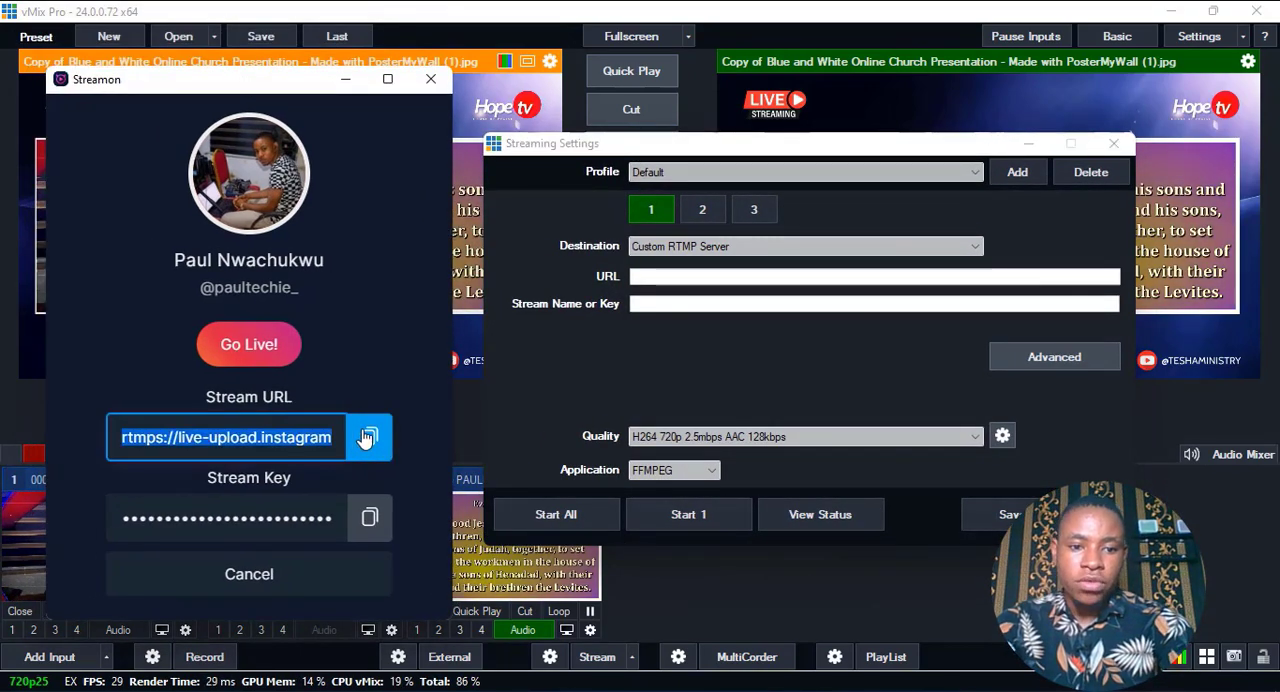
{"action": "left_click", "coordinate": [654, 276]}
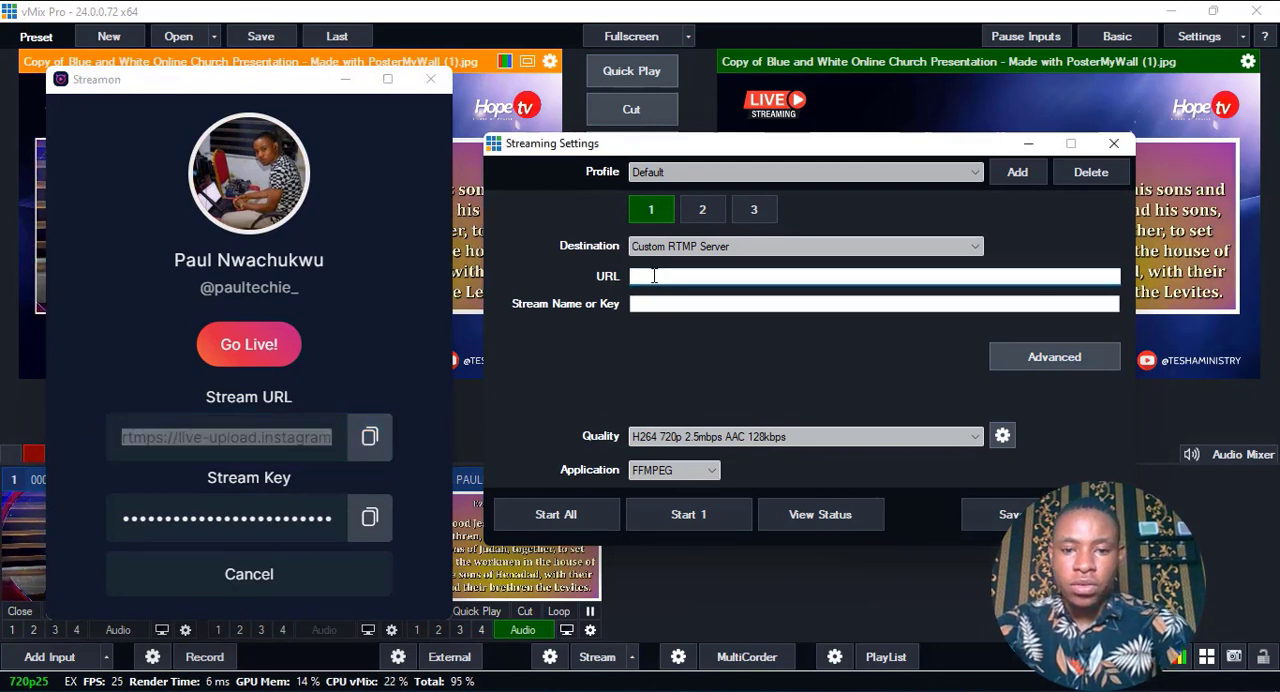
{"action": "key", "text": "ctrl+v"}
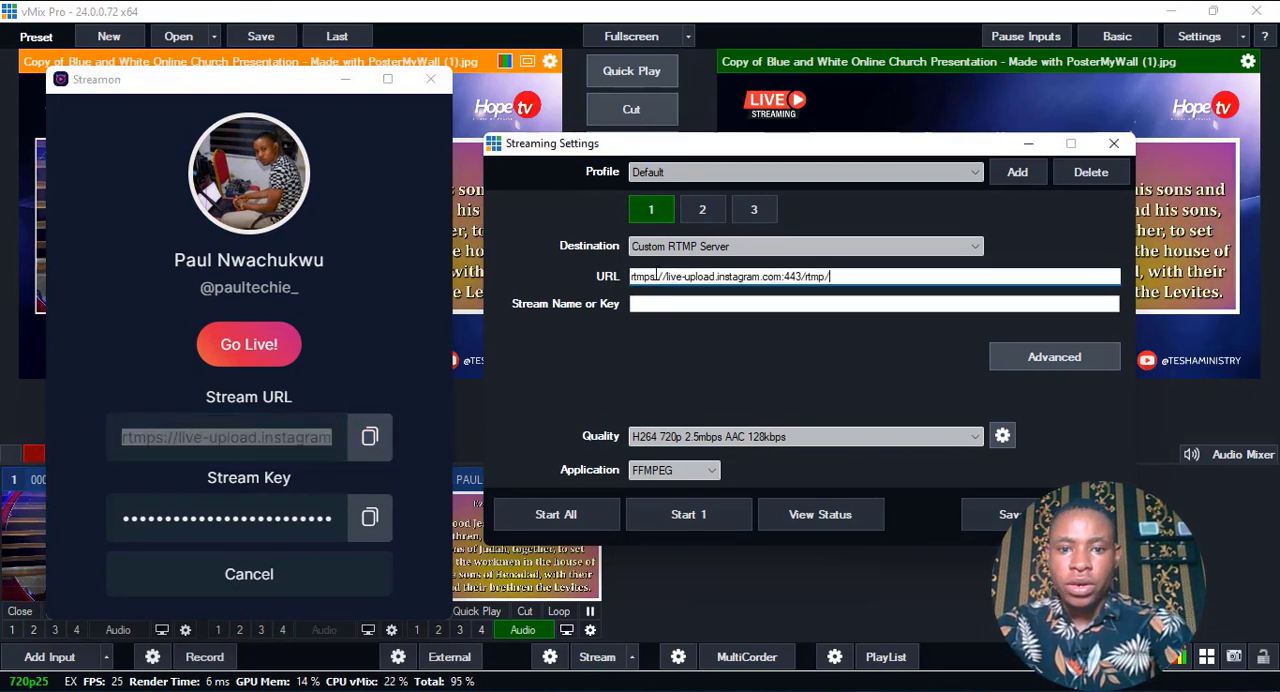
Copy the stream key from Streamon into the Stream Name or Key field of stream 1.
{"action": "left_click", "coordinate": [369, 535]}
{"action": "left_click", "coordinate": [647, 305]}
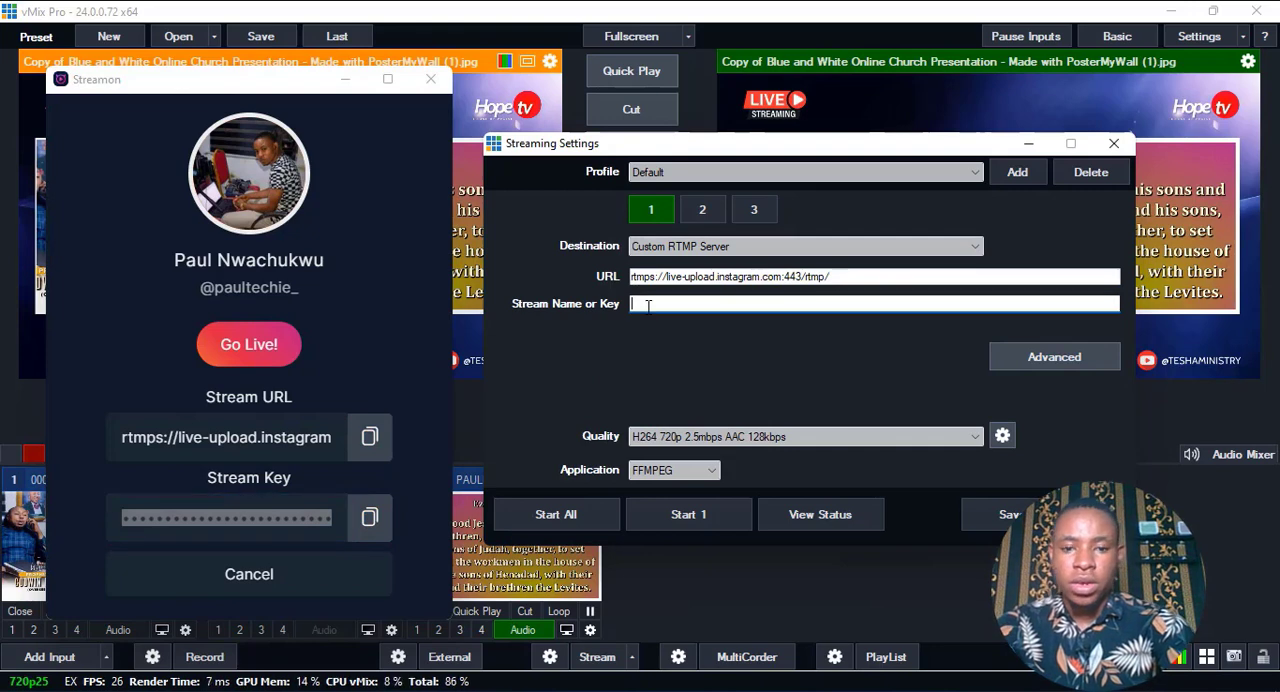
{"action": "key", "text": "ctrl+v"}
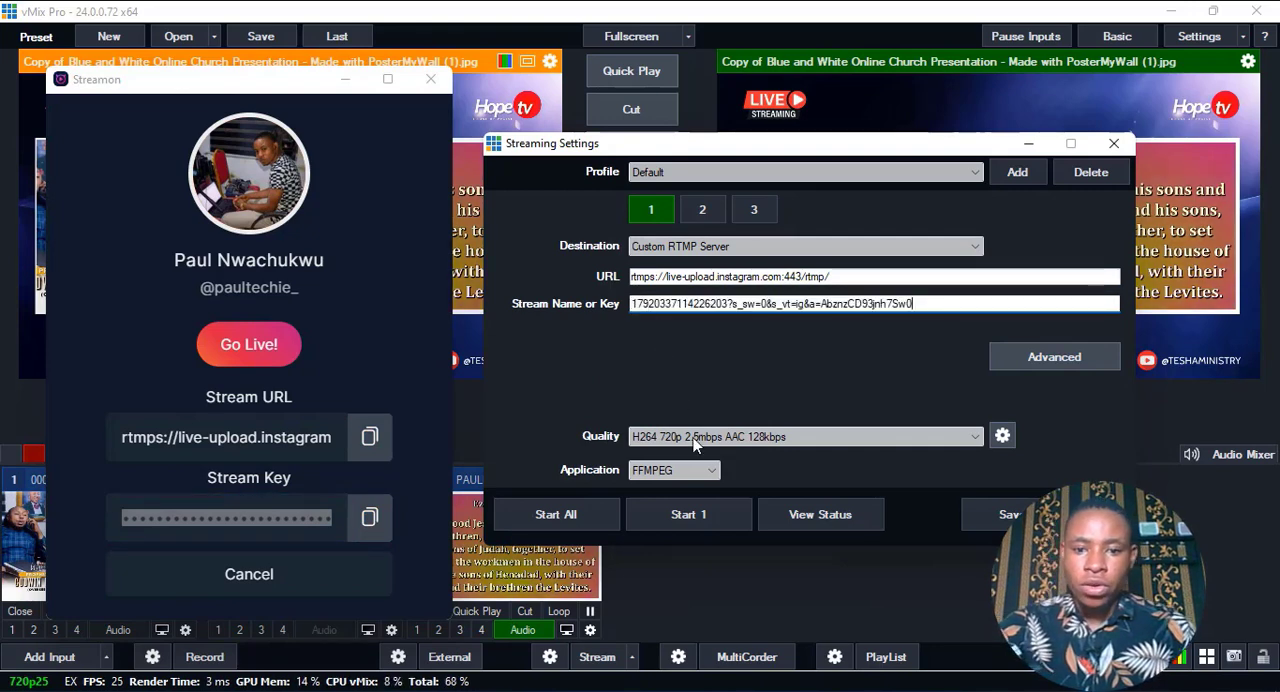
Open the quality settings of stream 1 and set the video bit rate to 800.
{"action": "left_click", "coordinate": [1002, 436]}
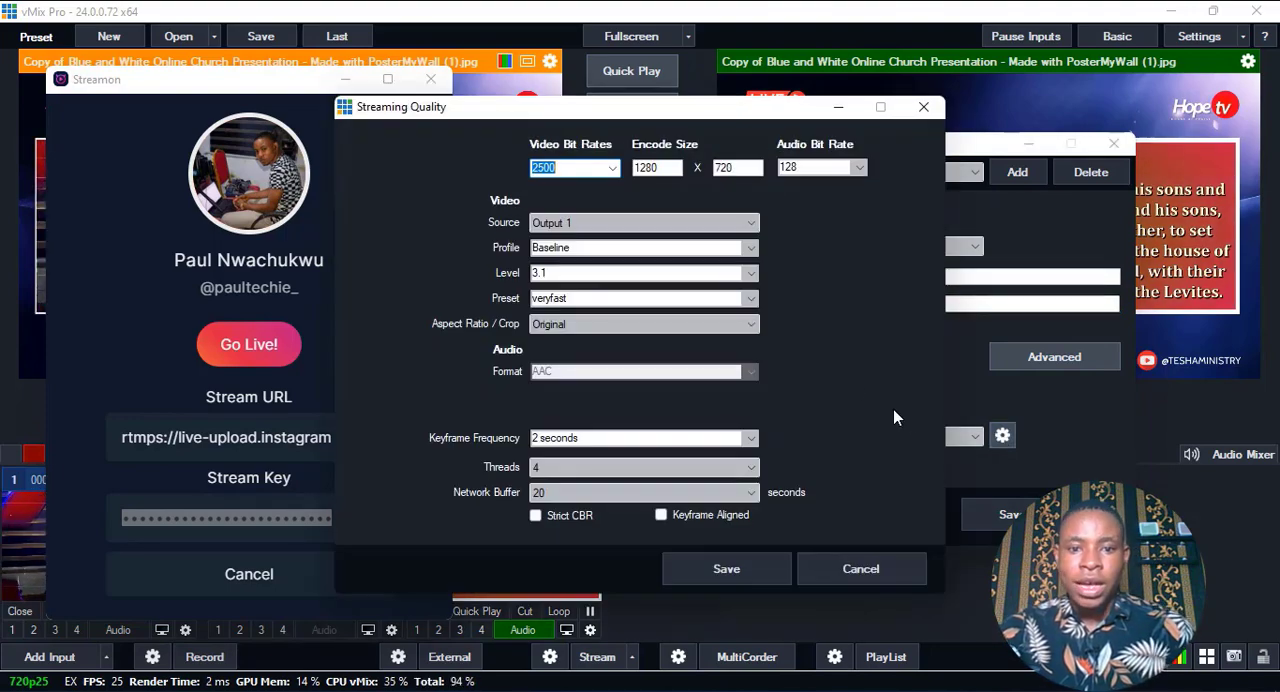
{"action": "left_click", "coordinate": [612, 170]}
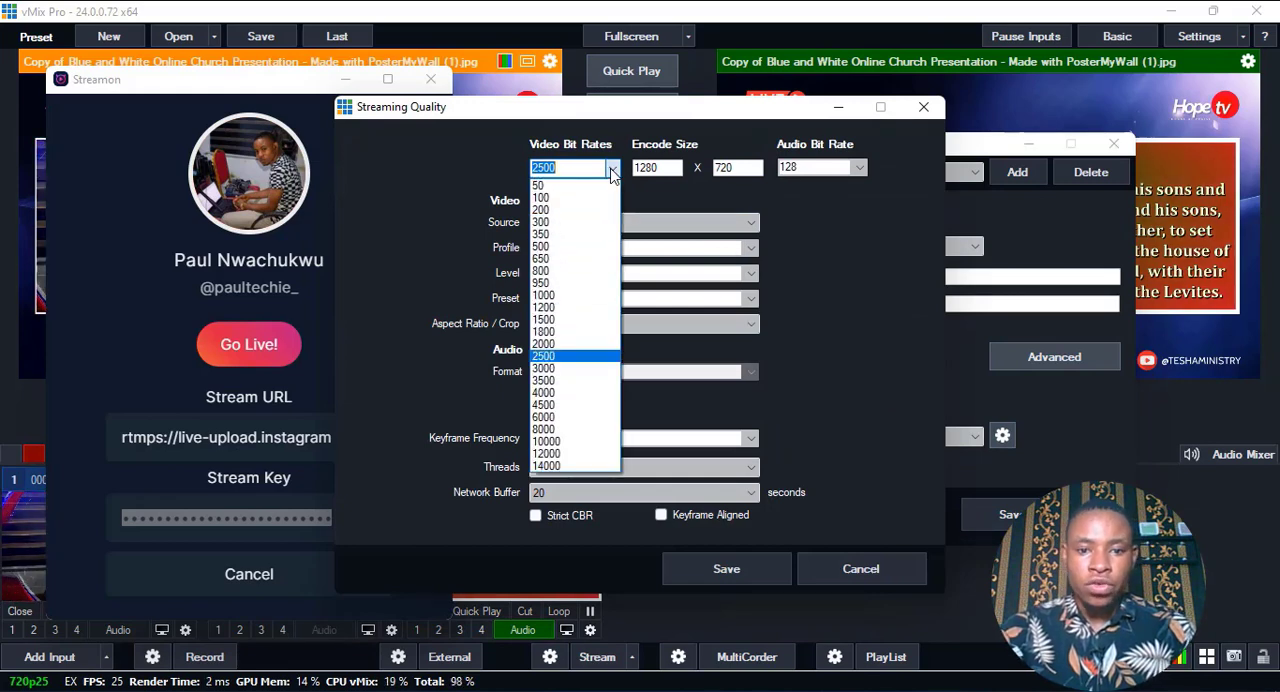
{"action": "left_click", "coordinate": [546, 272]}
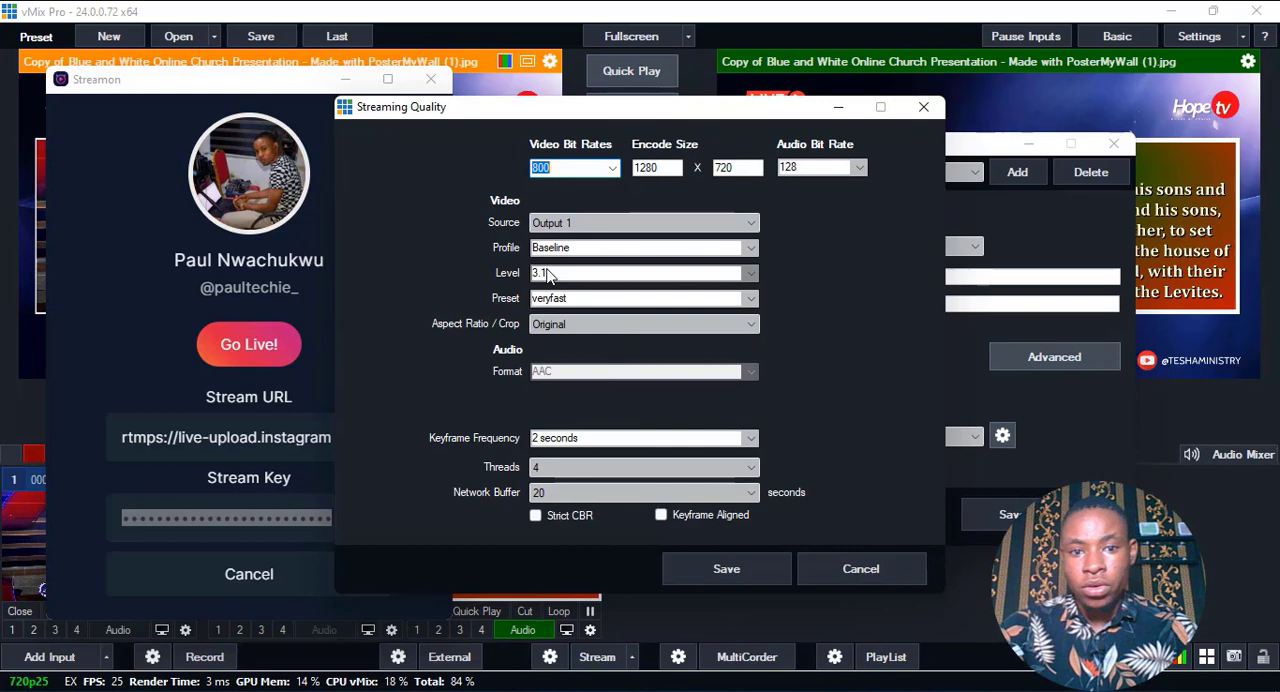
Try a video bit rate of 1000 and return it to 800.
{"action": "left_click", "coordinate": [612, 170]}
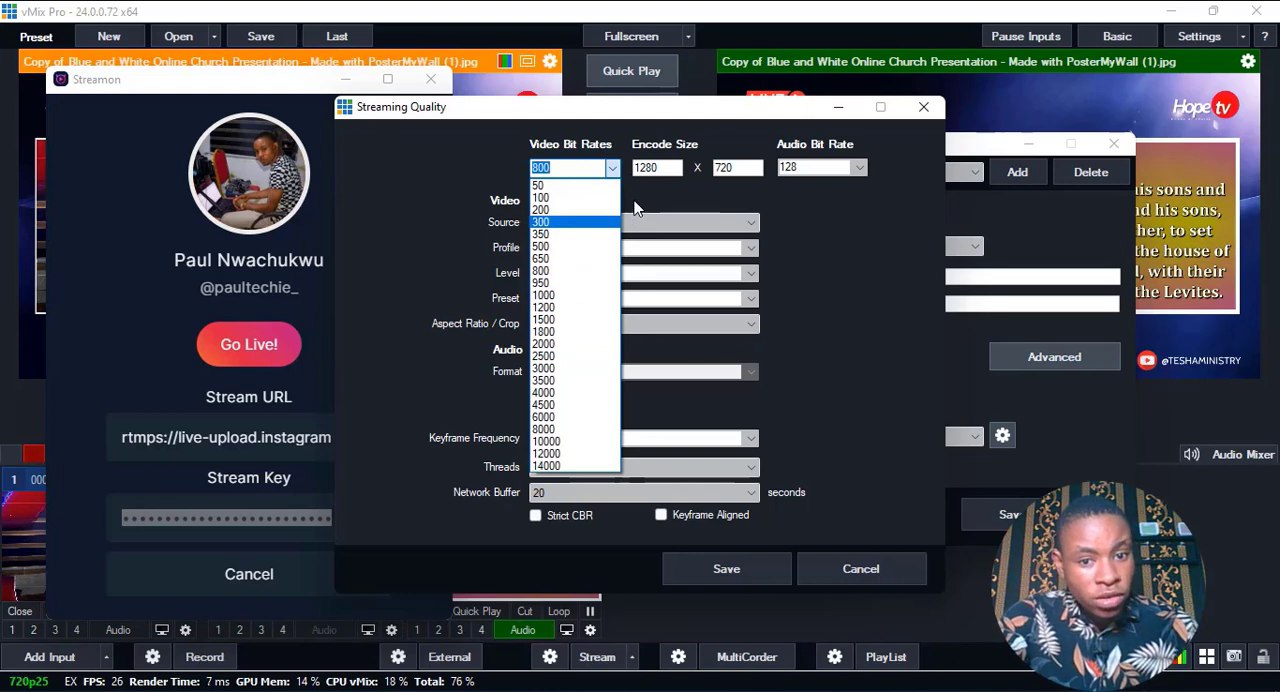
{"action": "left_click", "coordinate": [546, 298]}
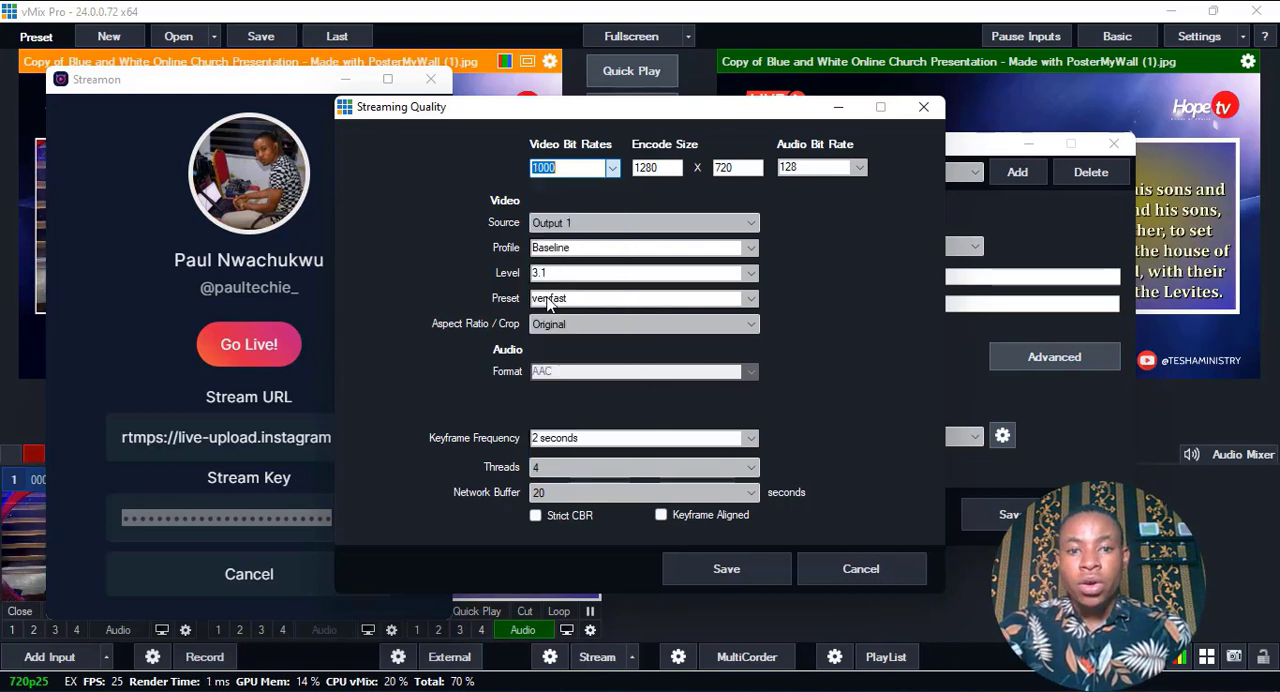
{"action": "left_click", "coordinate": [612, 168]}
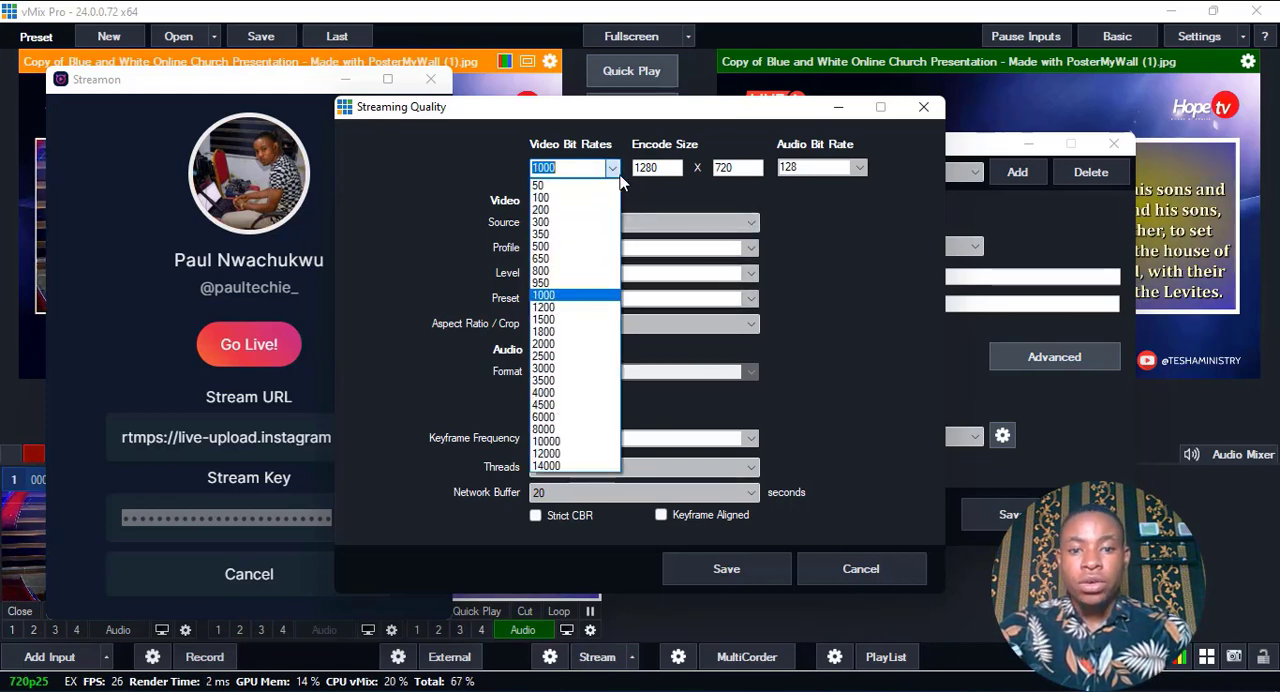
{"action": "left_click", "coordinate": [556, 281]}
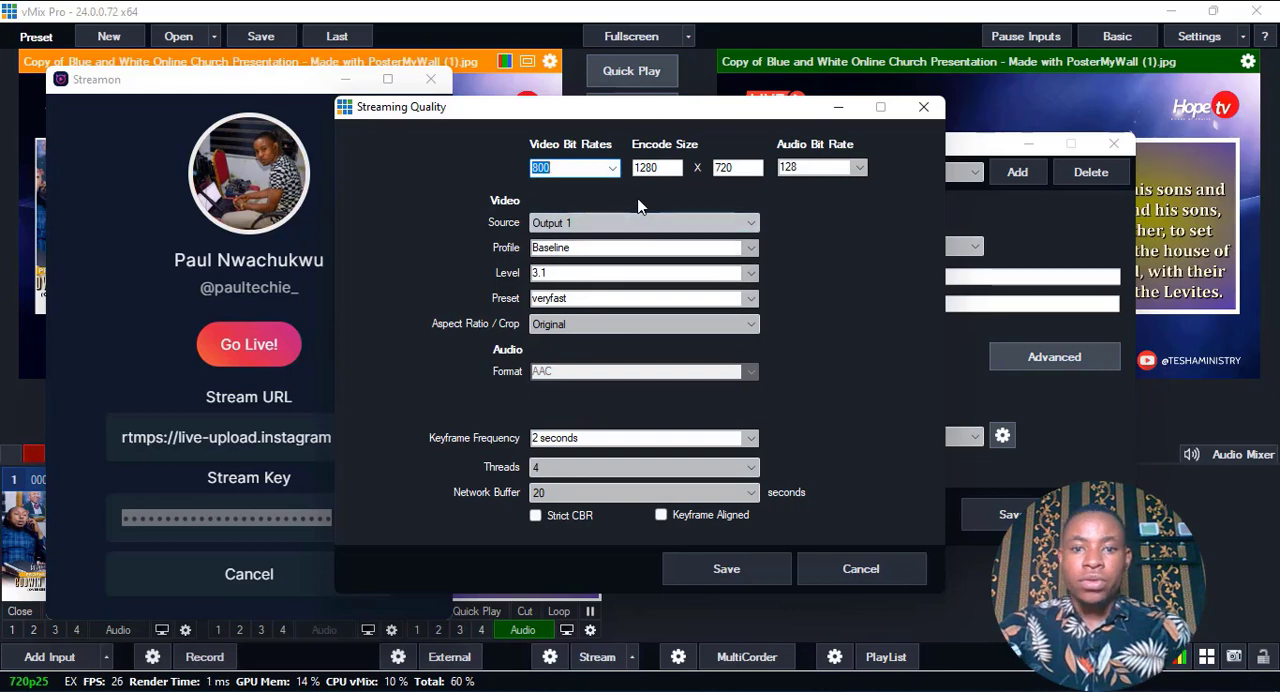
Set the encode size to 854 x 480 and save the streaming quality settings.
{"action": "left_click_drag", "start_coordinate": [667, 169], "coordinate": [605, 170]}
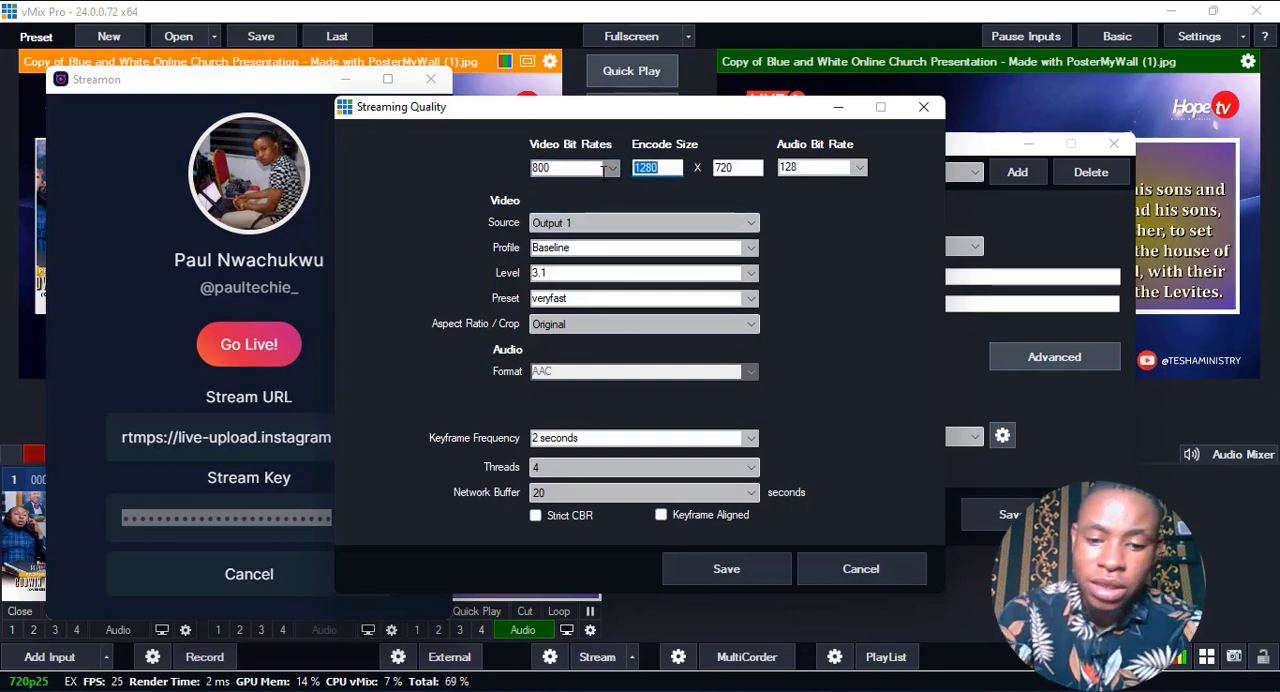
{"action": "type", "text": "854"}
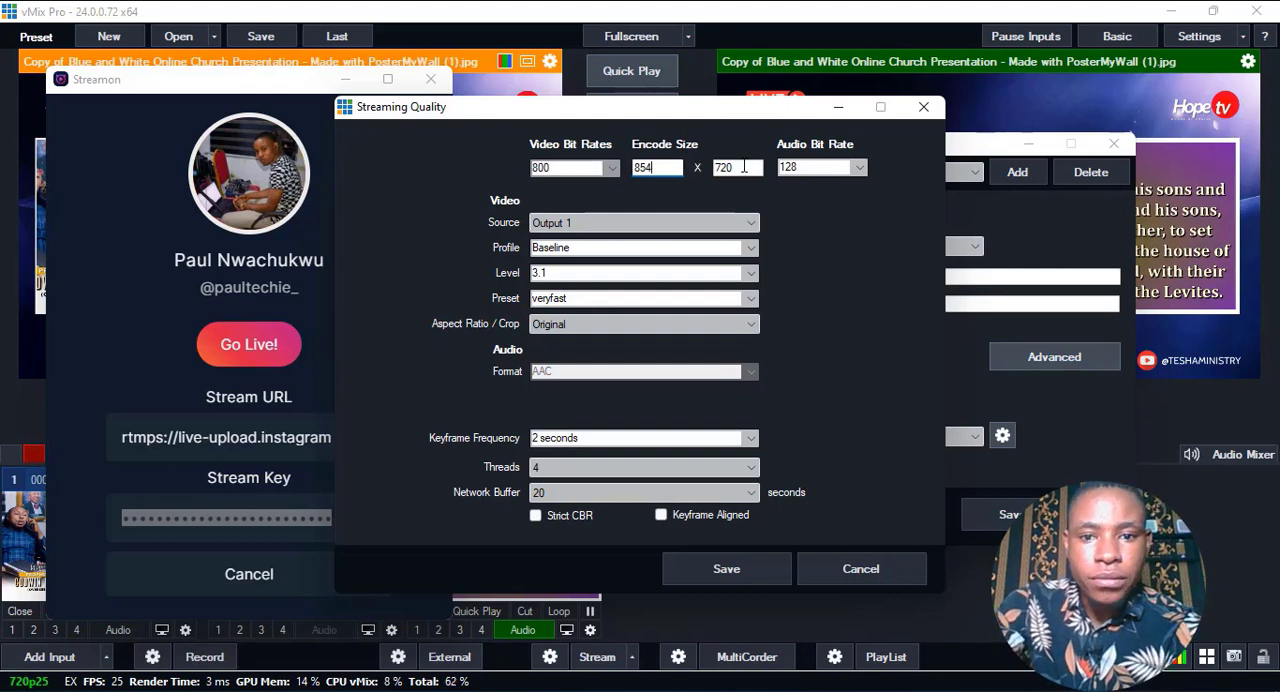
{"action": "key", "text": "Tab"}
{"action": "type", "text": "4"}
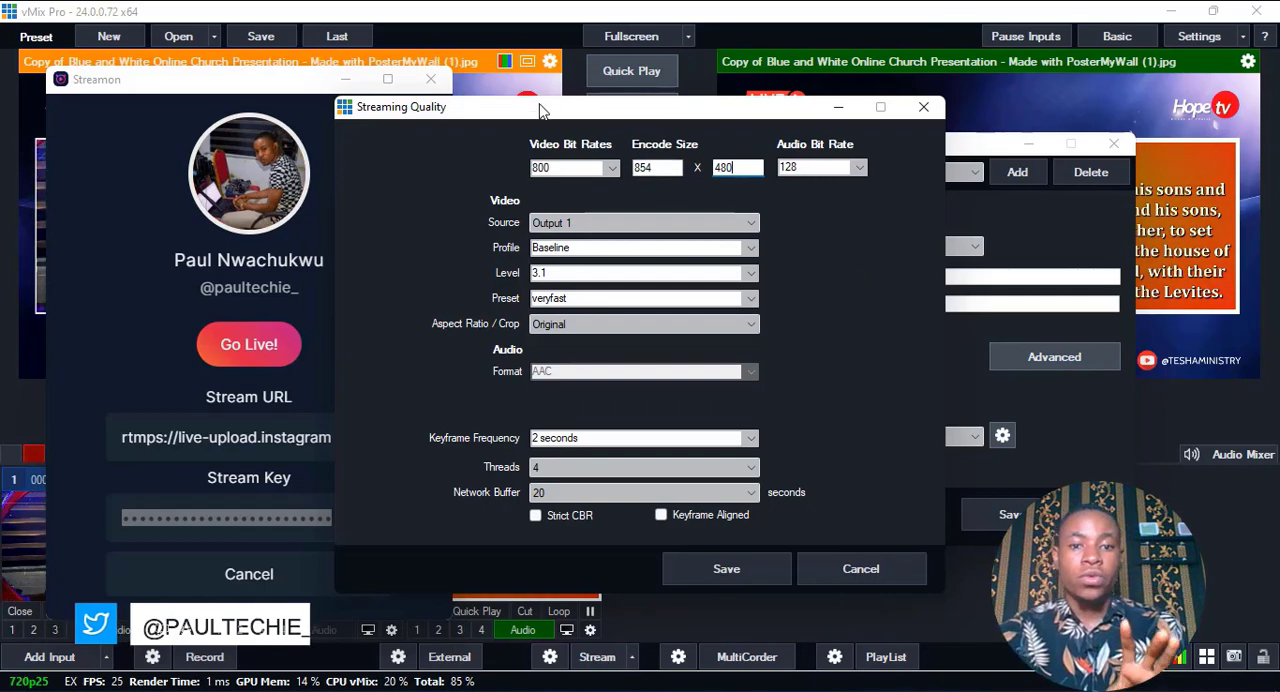
{"action": "left_click_drag", "start_coordinate": [538, 107], "coordinate": [669, 114]}
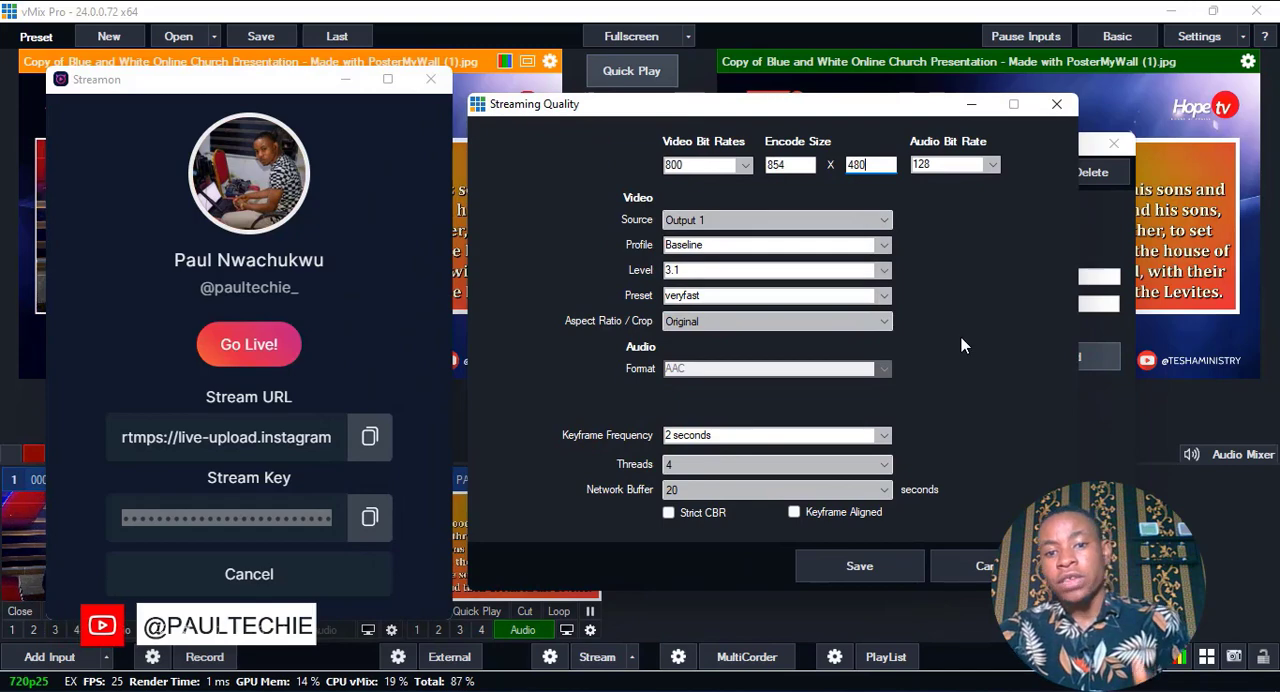
{"action": "left_click", "coordinate": [879, 567]}
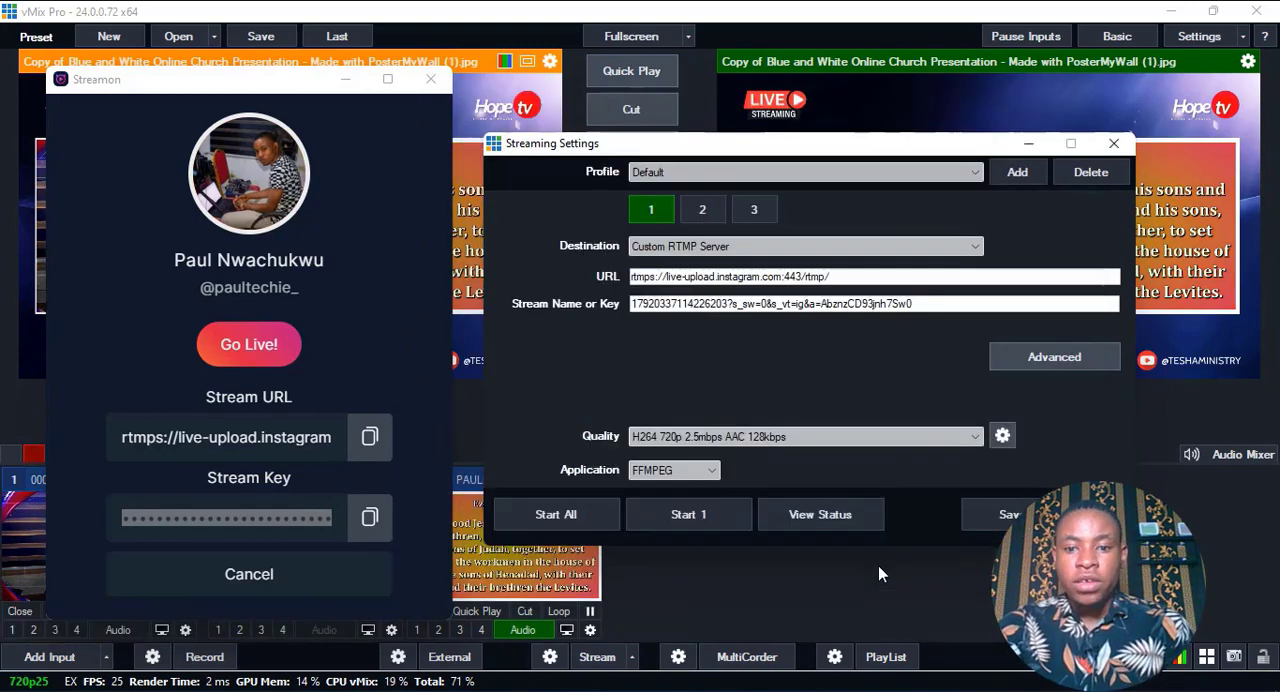
Minimize Streamon and set the destination of stream 2 to Twitter in the vMix streaming settings.
{"action": "left_click", "coordinate": [701, 209]}
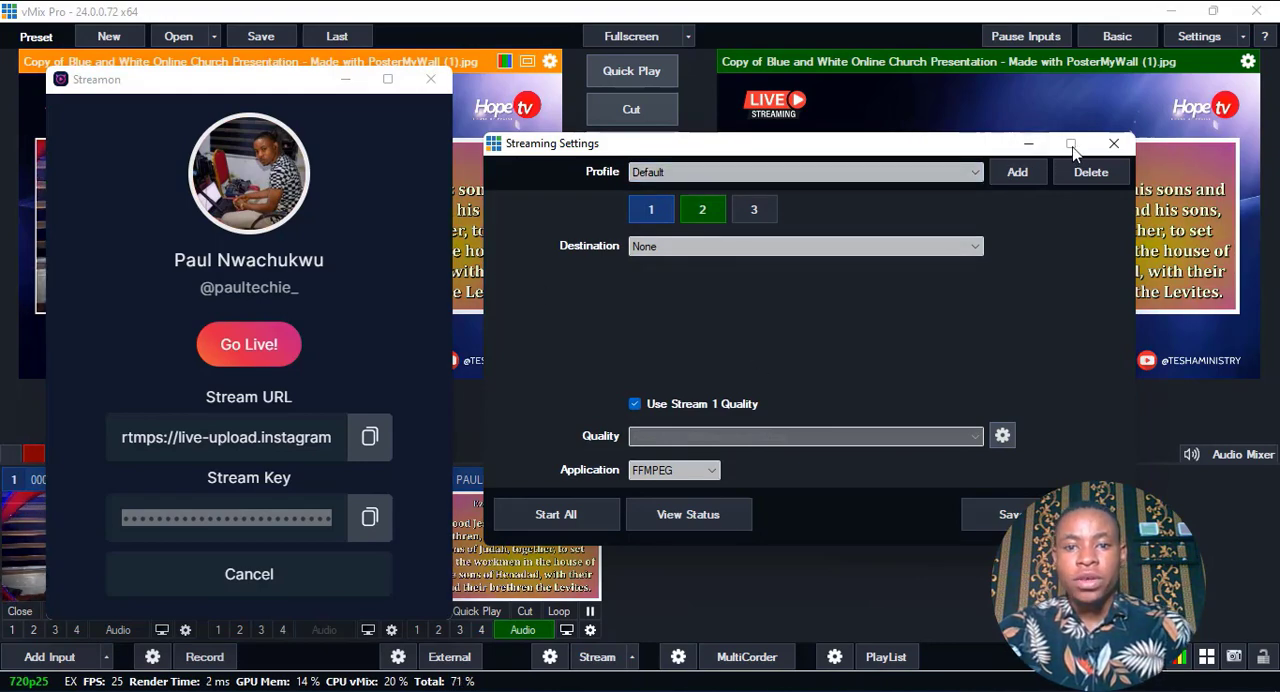
{"action": "left_click", "coordinate": [348, 80]}
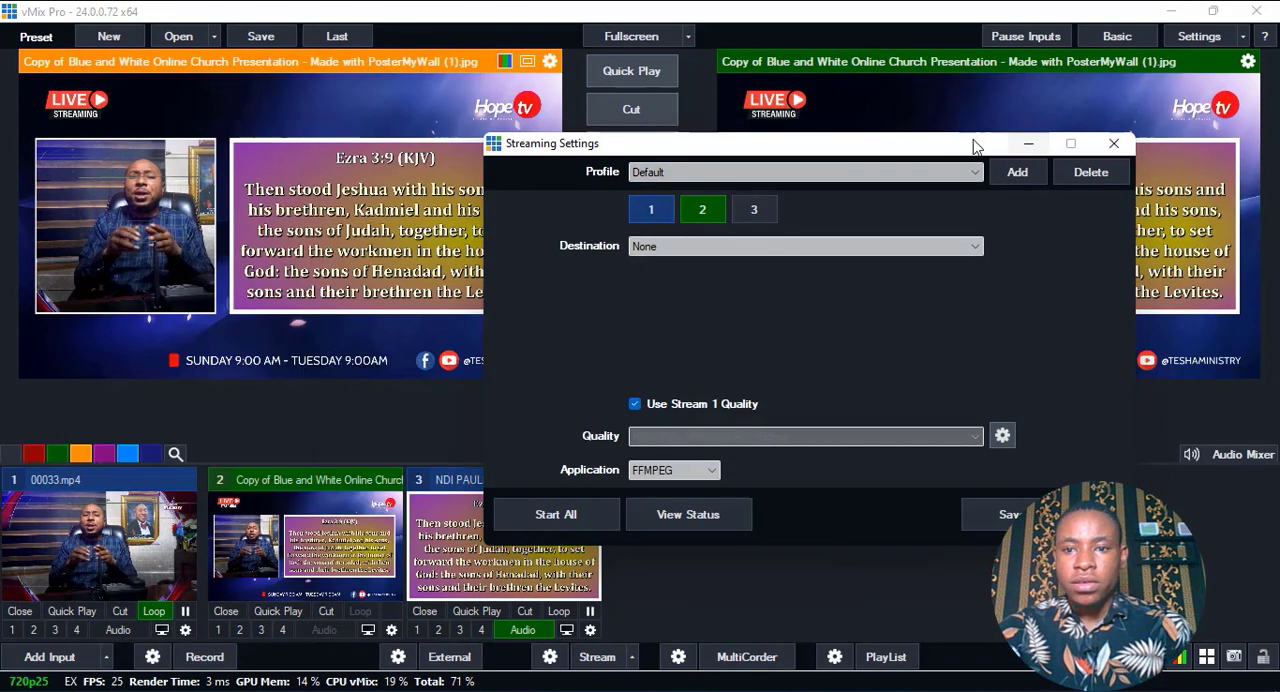
{"action": "left_click_drag", "start_coordinate": [974, 143], "coordinate": [777, 138]}
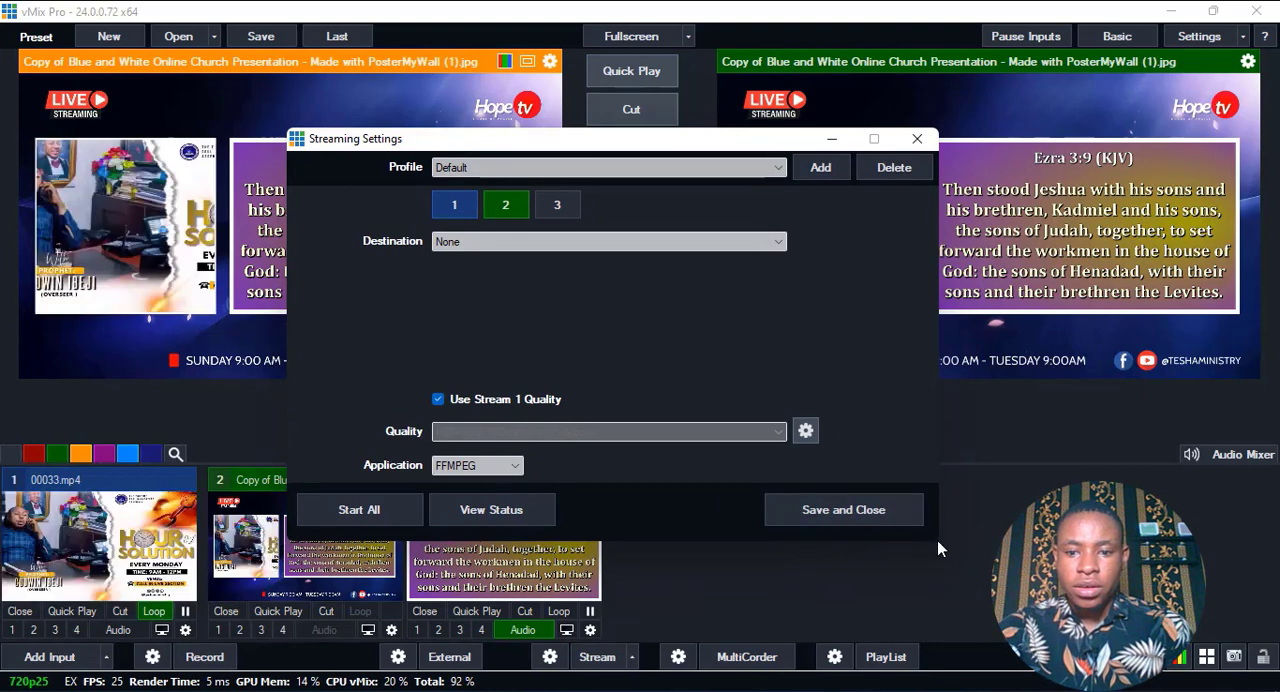
{"action": "left_click", "coordinate": [507, 242]}
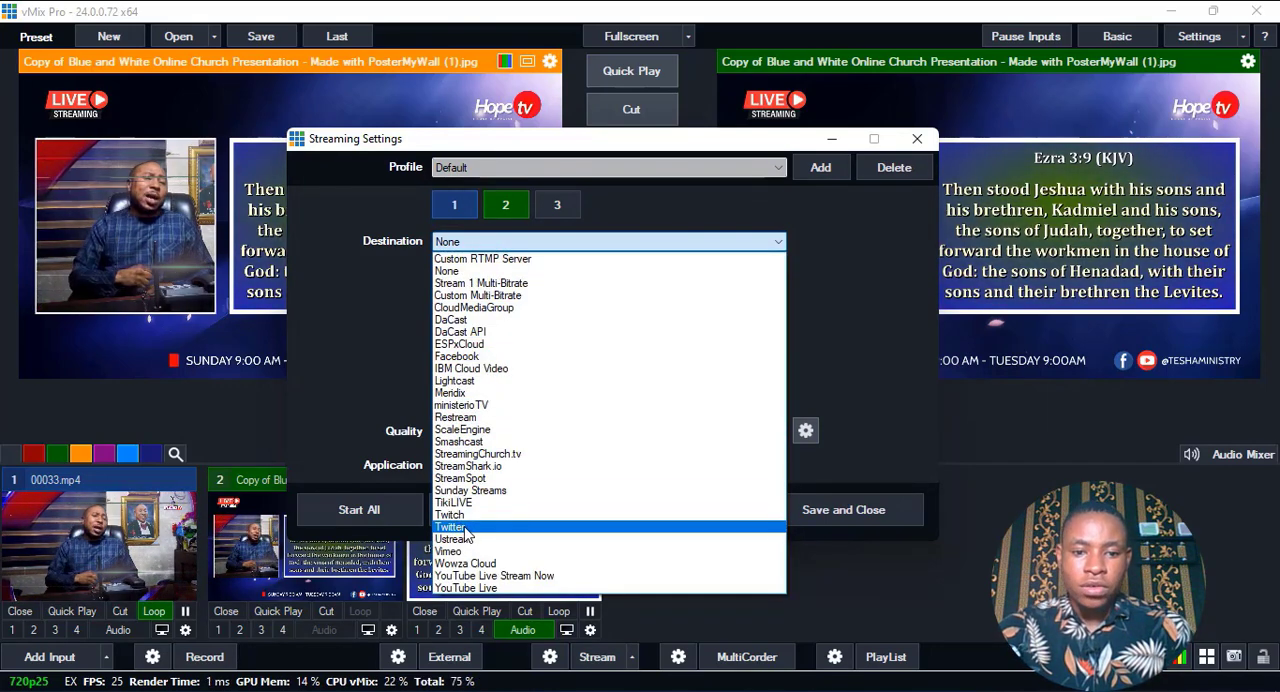
{"action": "left_click", "coordinate": [464, 529]}
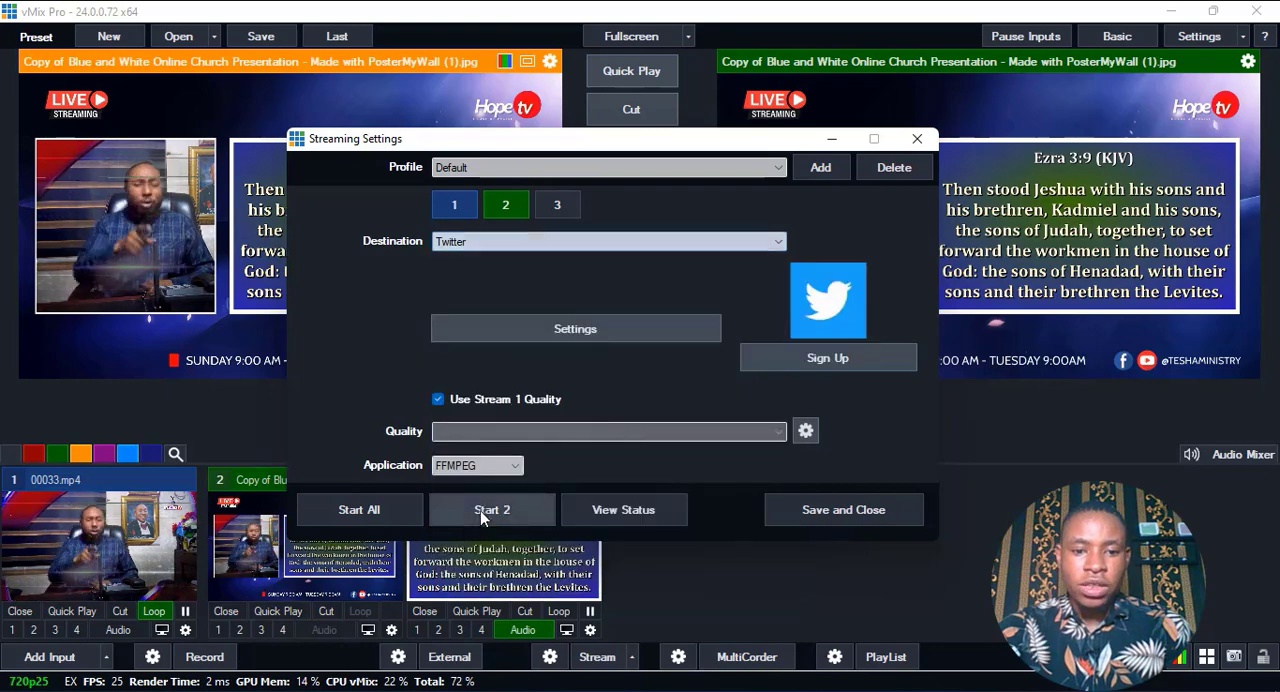
Log in to Twitter from the settings of stream 2 and authorize vMixStreaming to access the account.
{"action": "left_click", "coordinate": [556, 335]}
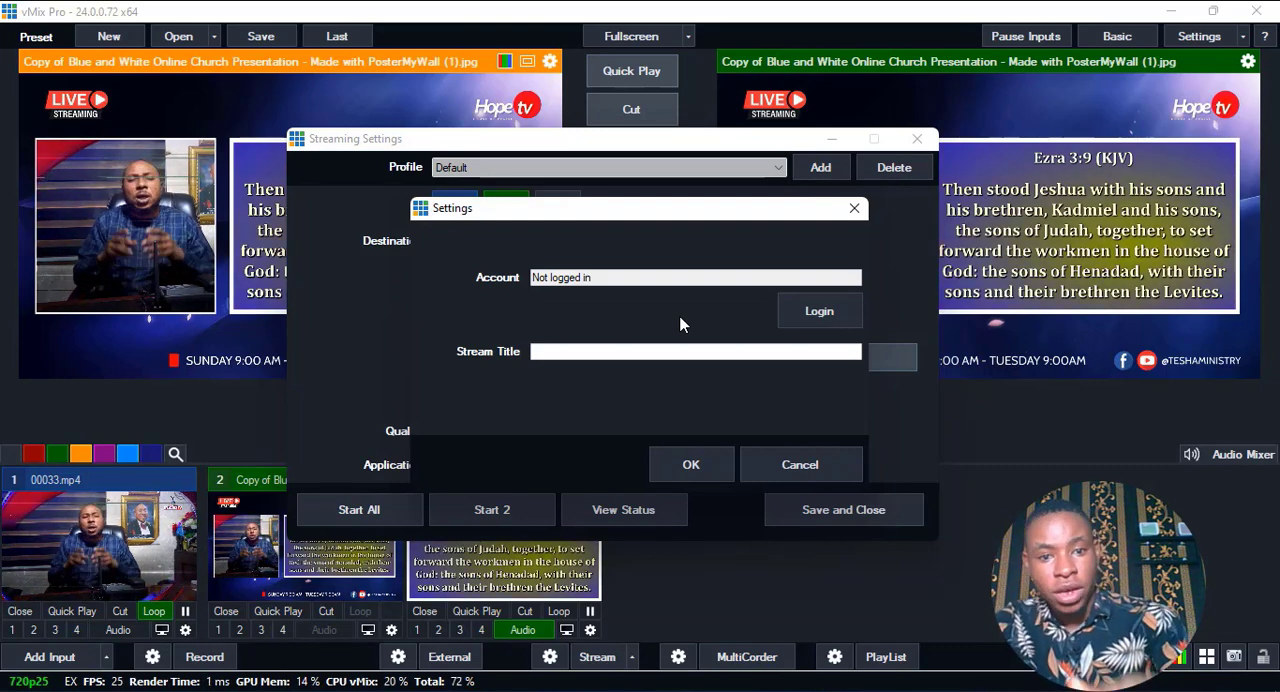
{"action": "left_click", "coordinate": [817, 313]}
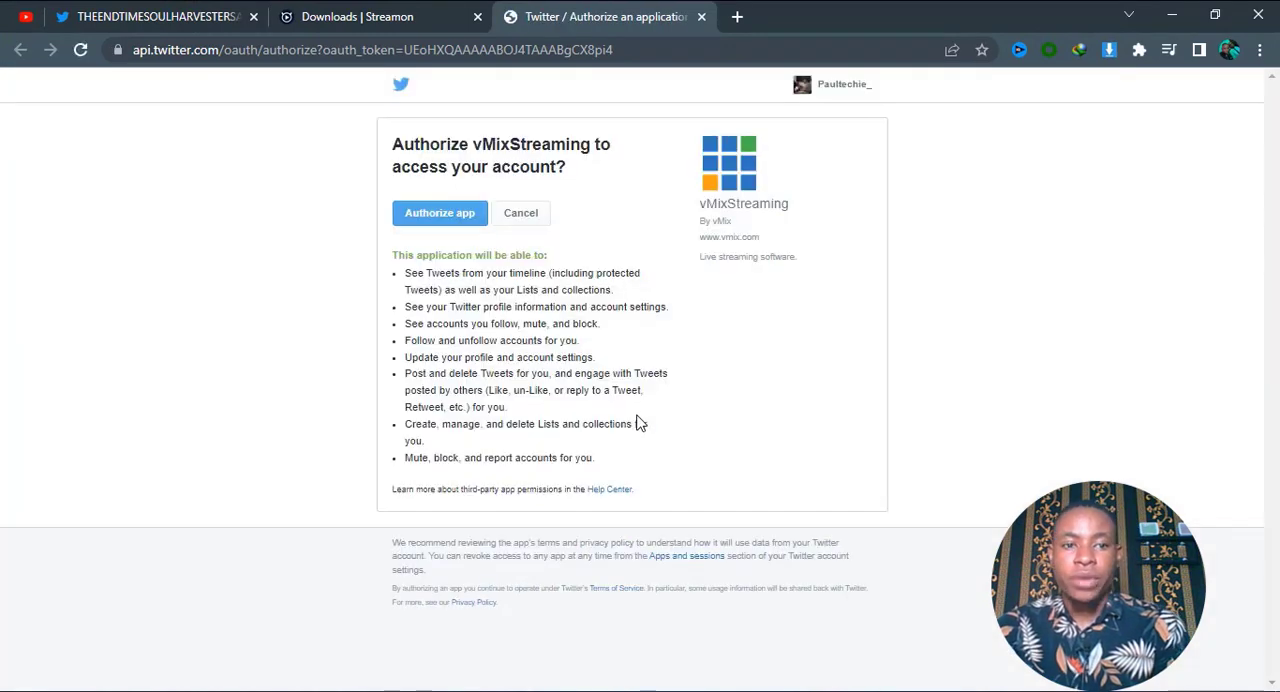
{"action": "left_click", "coordinate": [428, 222]}
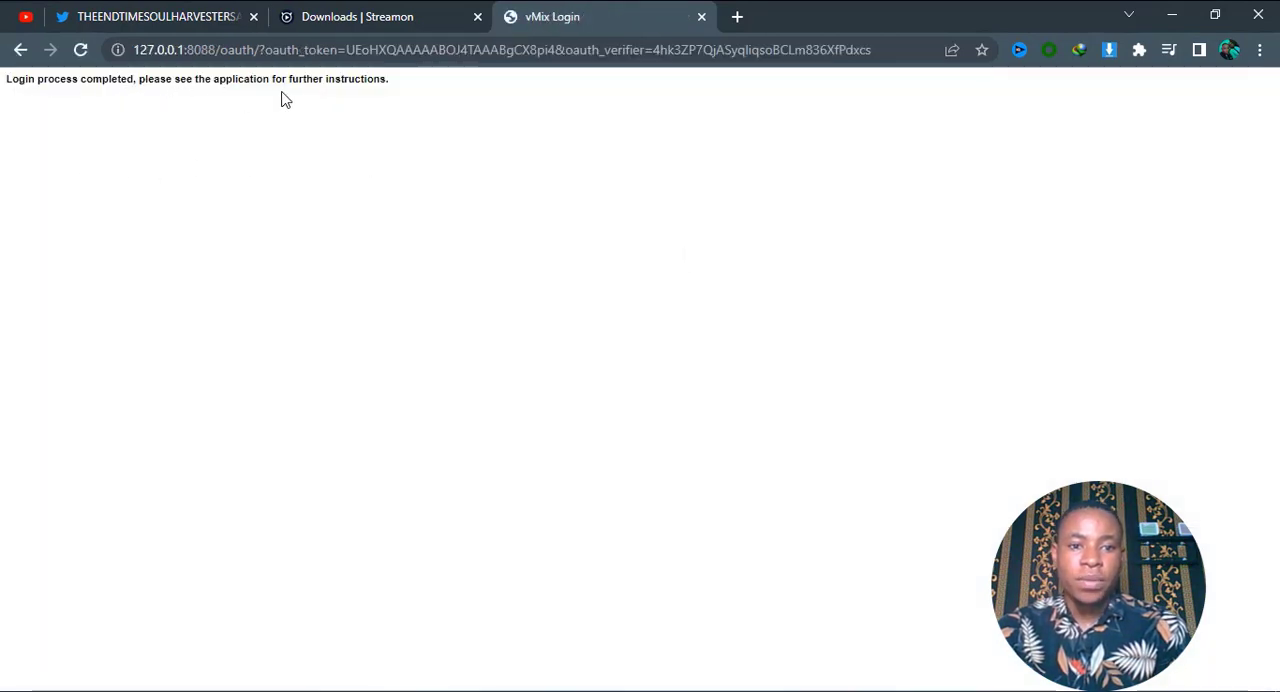
Return to vMix and set the Twitter stream title to "LIVE: BREAKTHROUGH SERVICE | 14/4/2022", accepting the stream 2 destination settings.
{"action": "left_click", "coordinate": [1170, 15]}
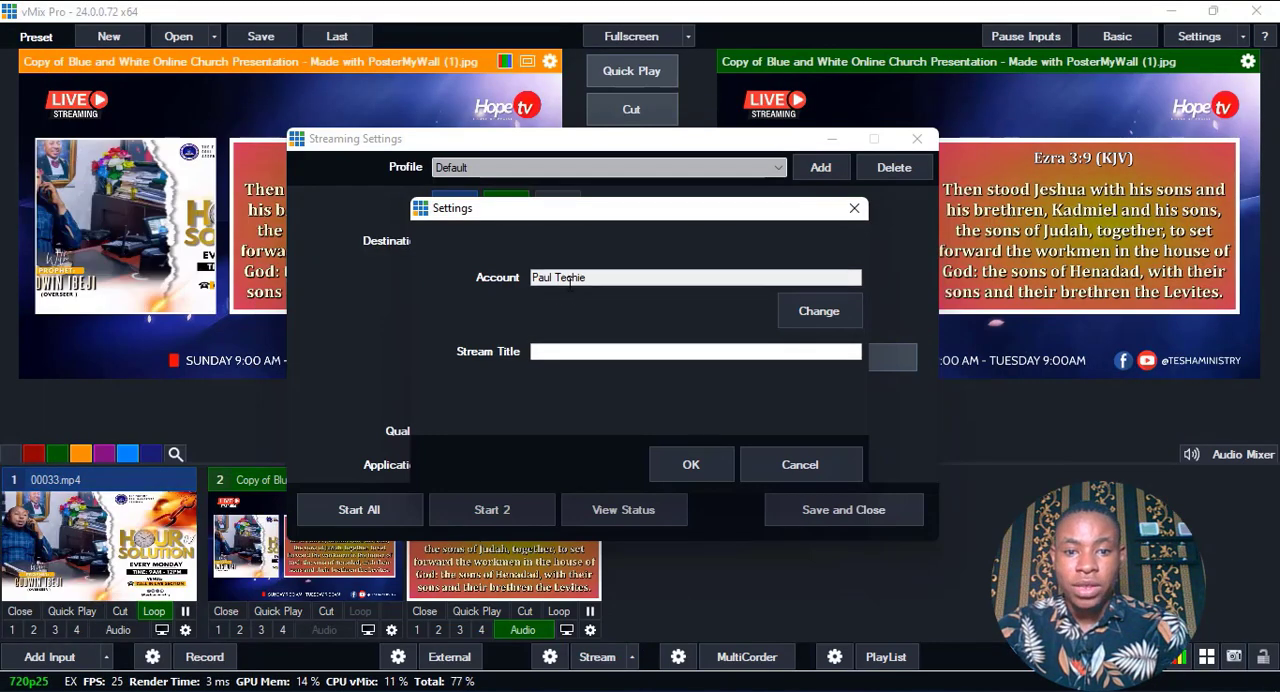
{"action": "left_click", "coordinate": [578, 352]}
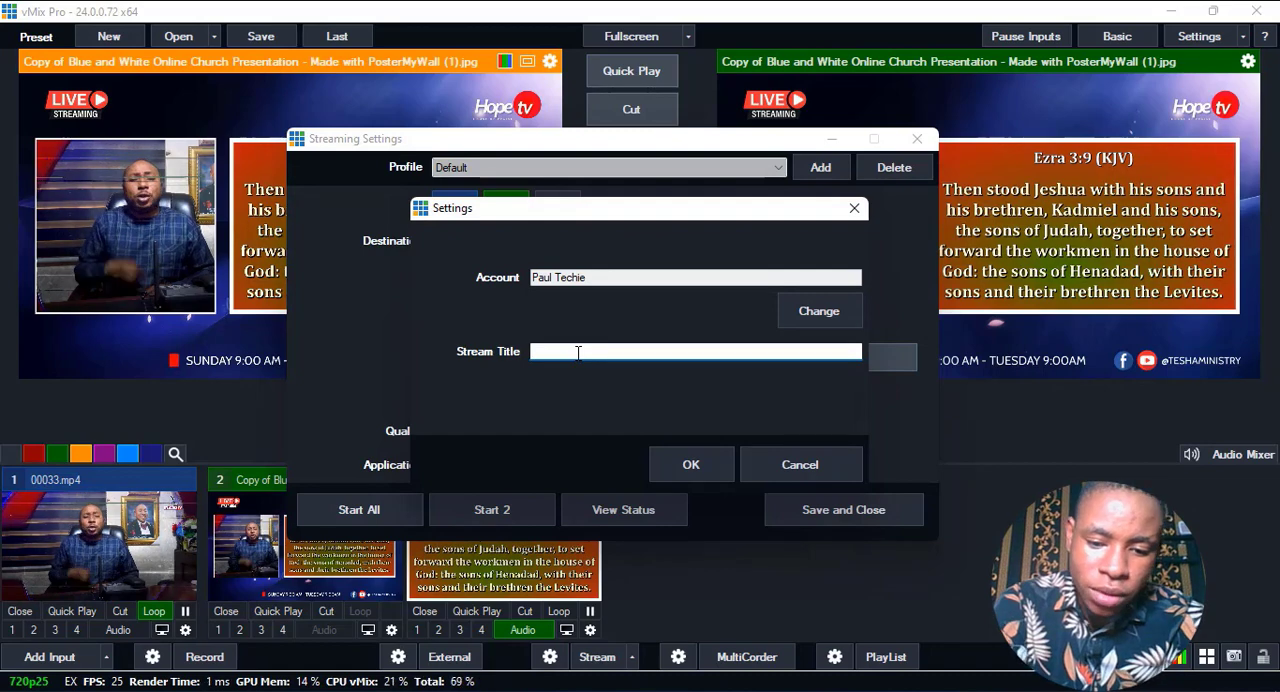
{"action": "type", "text": "LIVE:"}
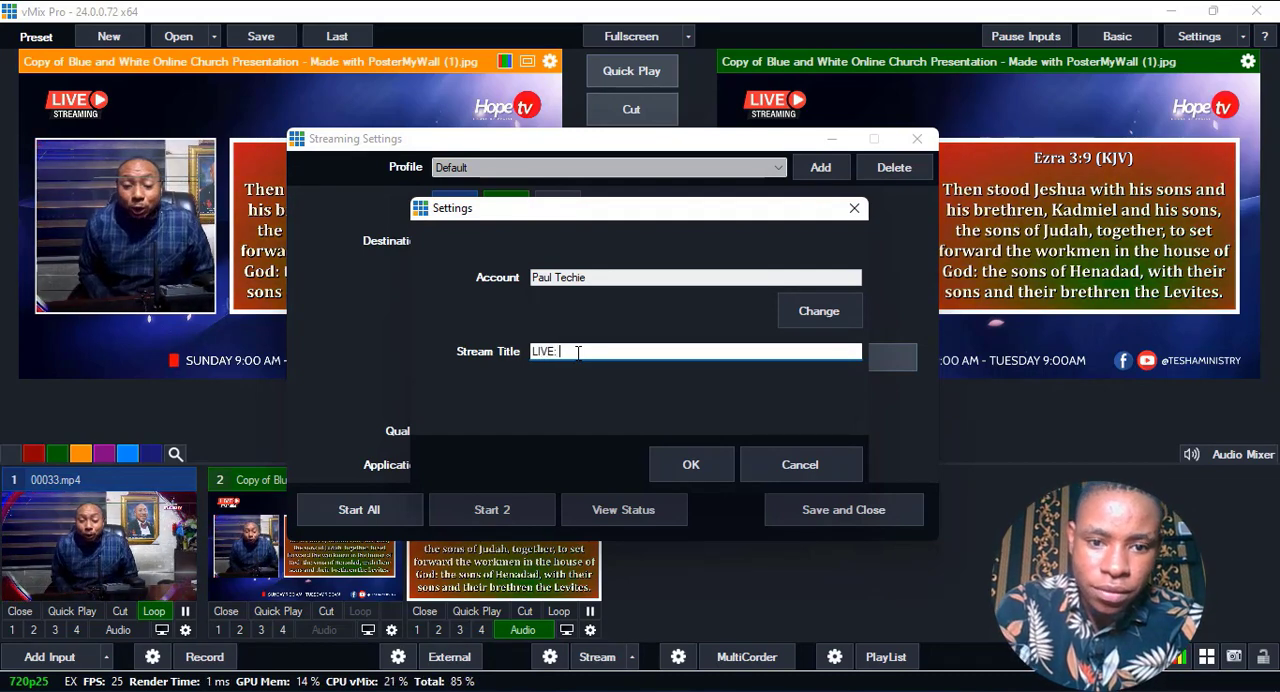
{"action": "type", "text": " BREAKTHRO"}
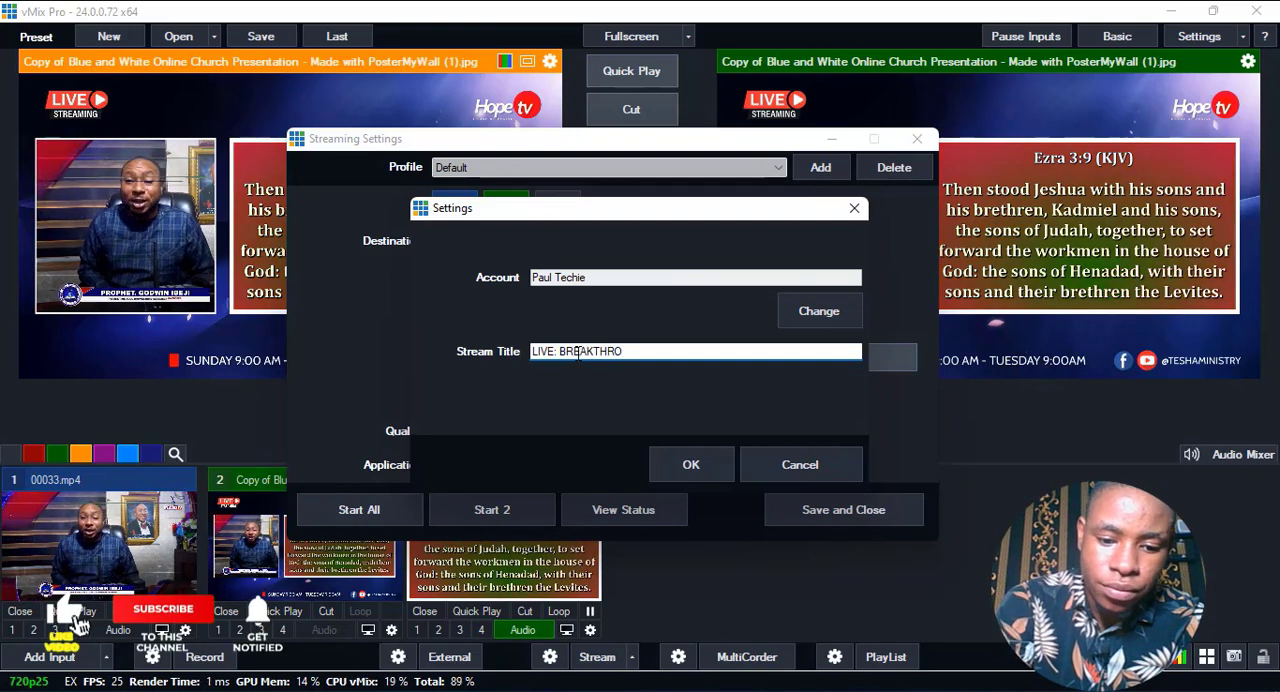
{"action": "type", "text": "UGH SERVIC"}
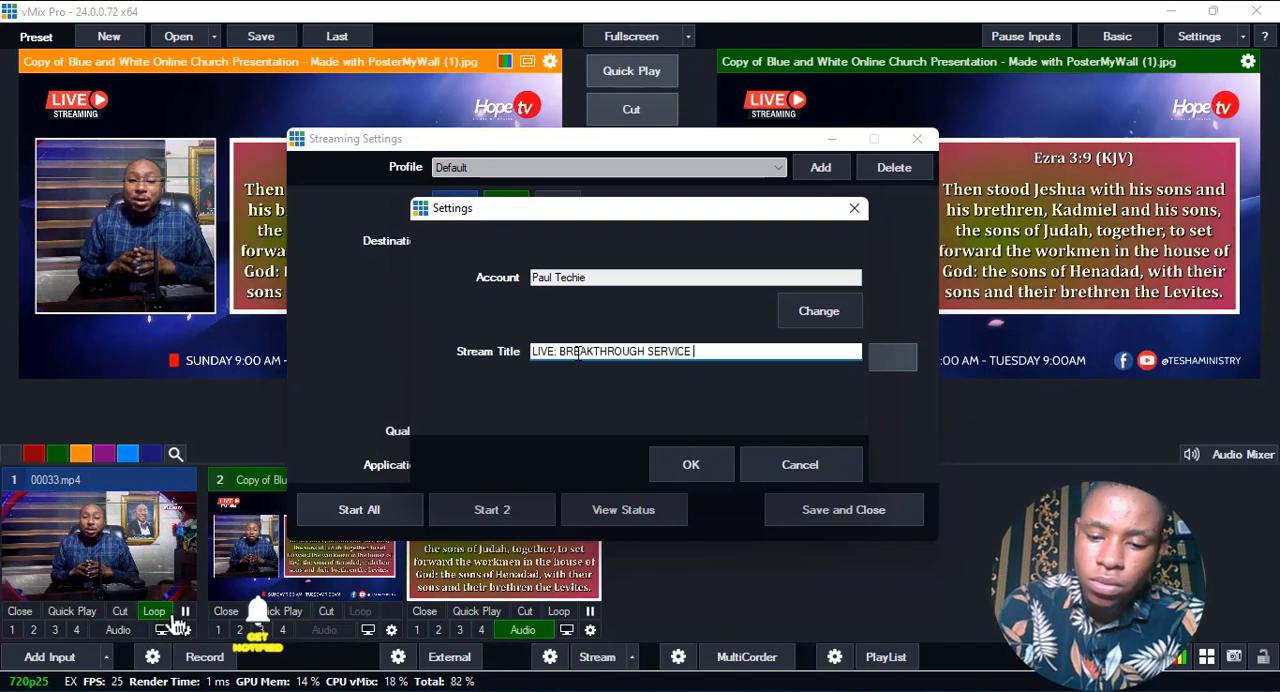
{"action": "type", "text": "E | 14/"}
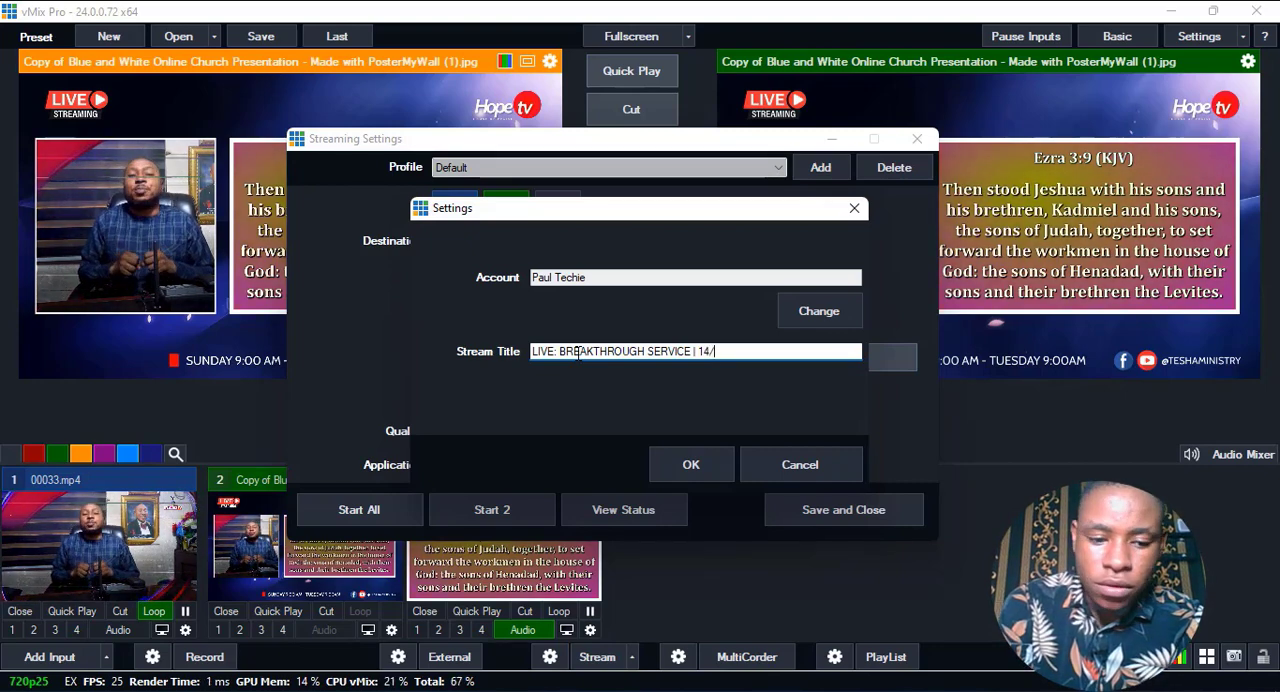
{"action": "type", "text": "4/2022"}
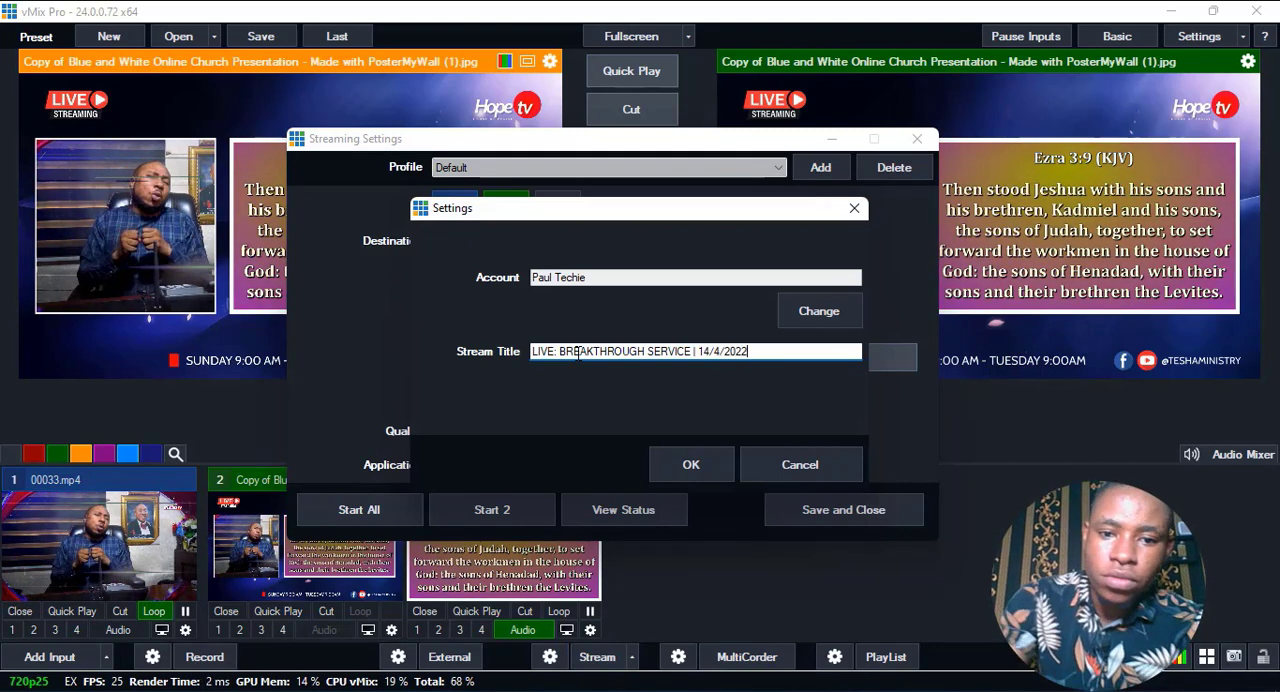
{"action": "left_click", "coordinate": [691, 465]}
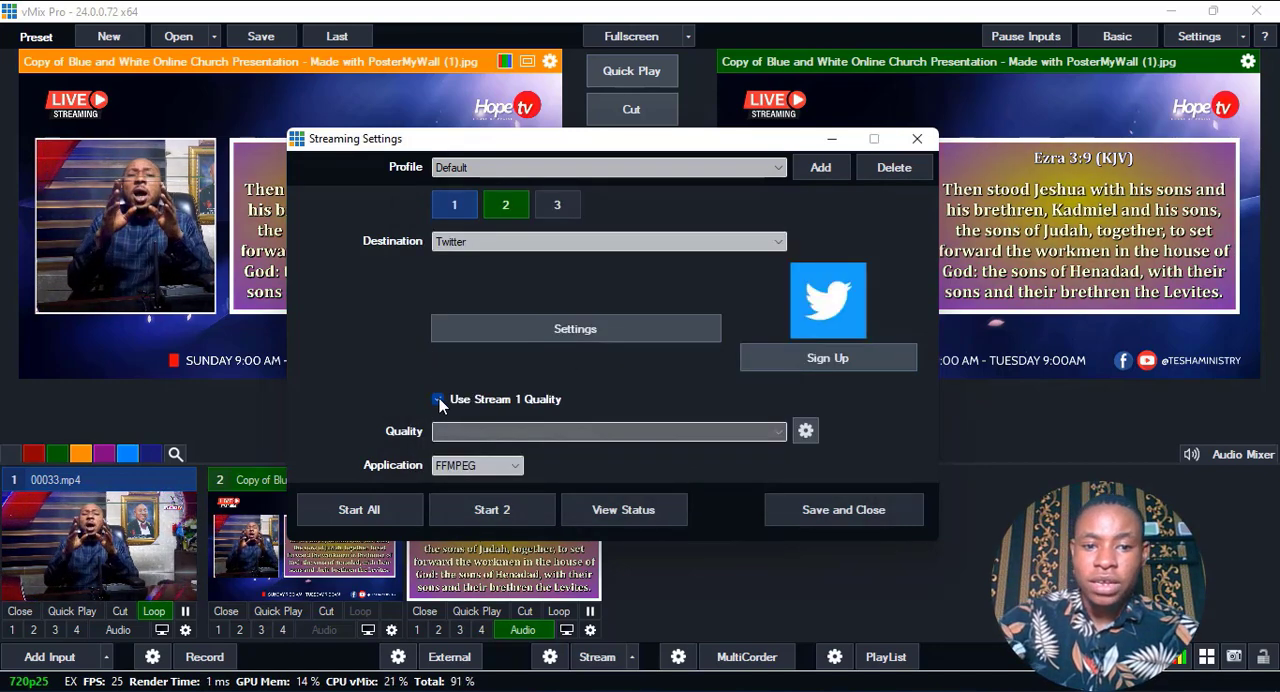
Review the settings of streams 1 and 2, save the streaming settings and start both streams.
{"action": "left_click", "coordinate": [448, 212]}
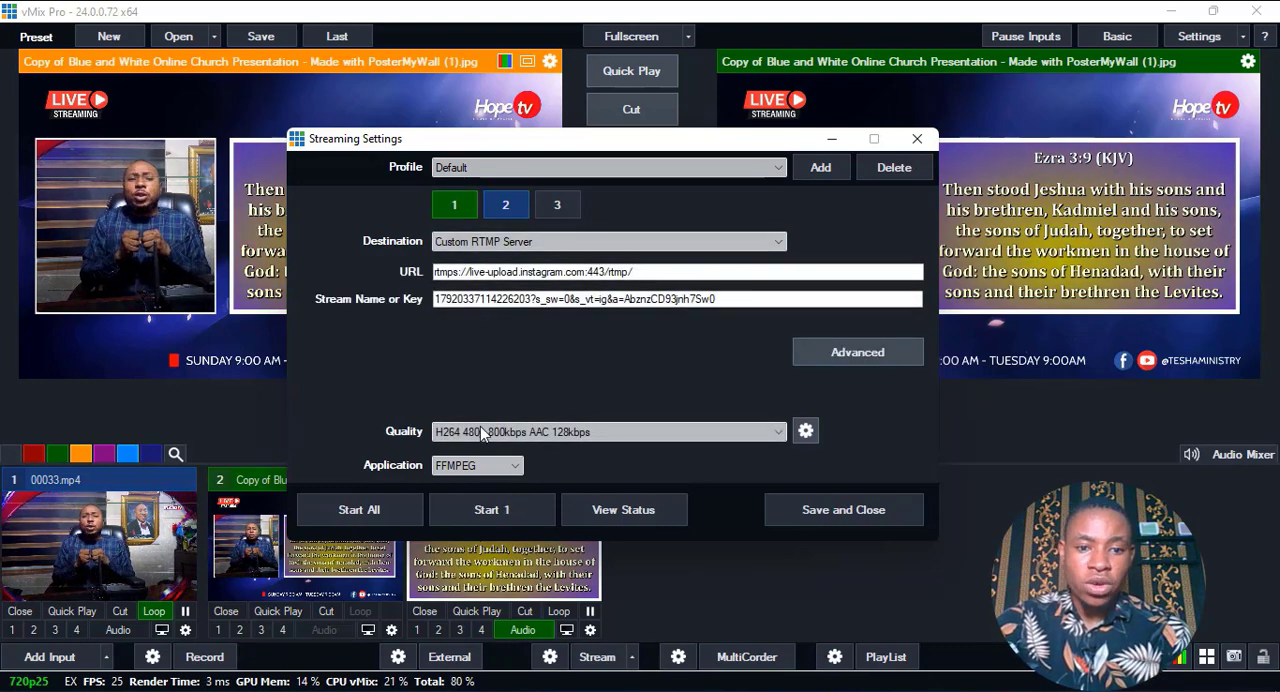
{"action": "left_click", "coordinate": [493, 207]}
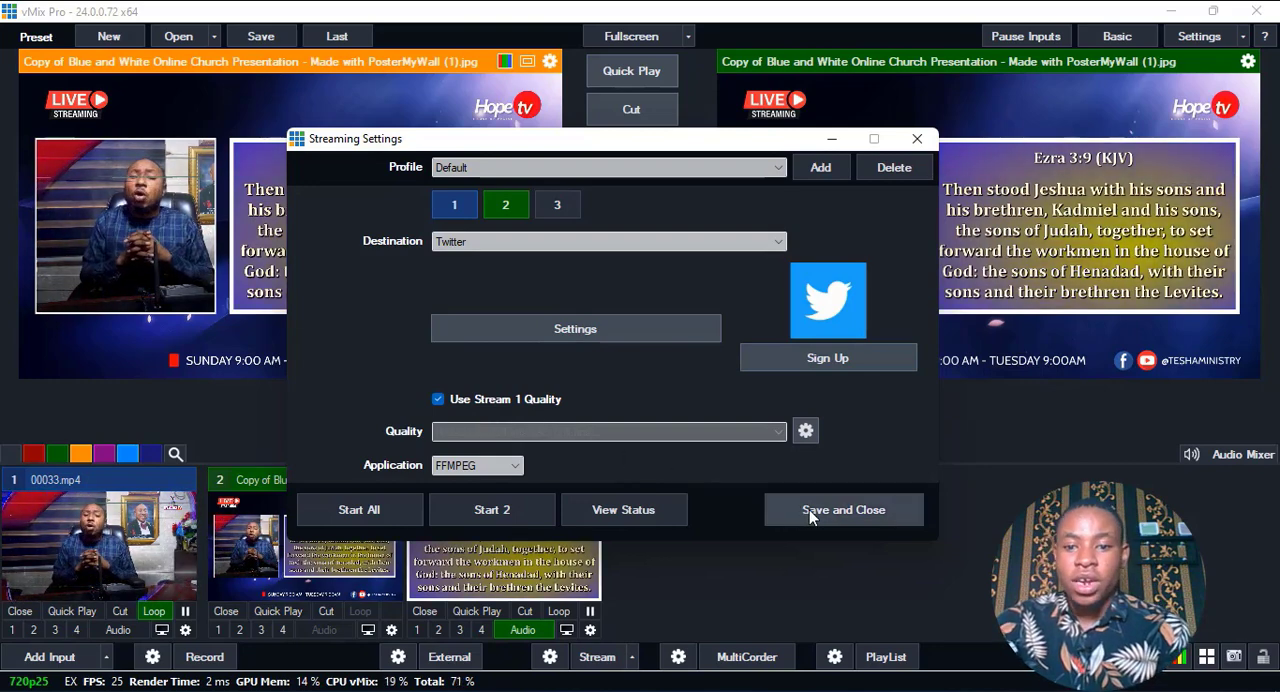
{"action": "left_click", "coordinate": [842, 511]}
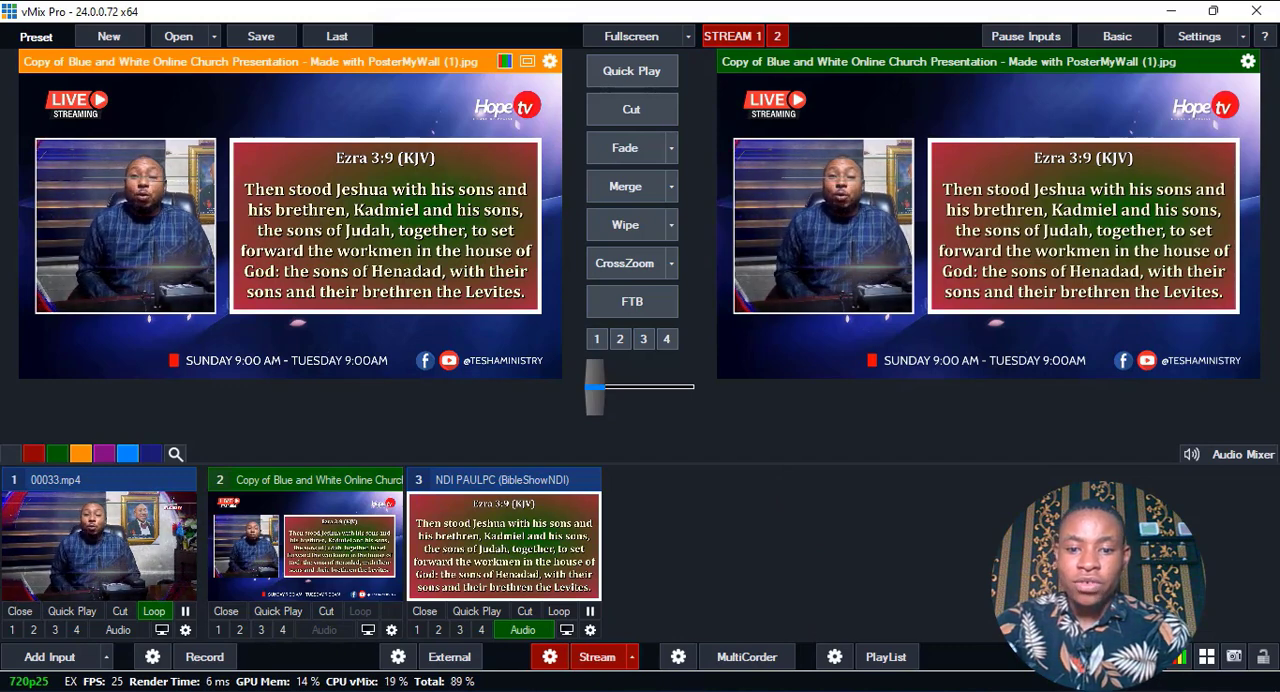
Switch to Streamon, go live on Instagram and minimize its window.
{"action": "left_click", "coordinate": [657, 691]}
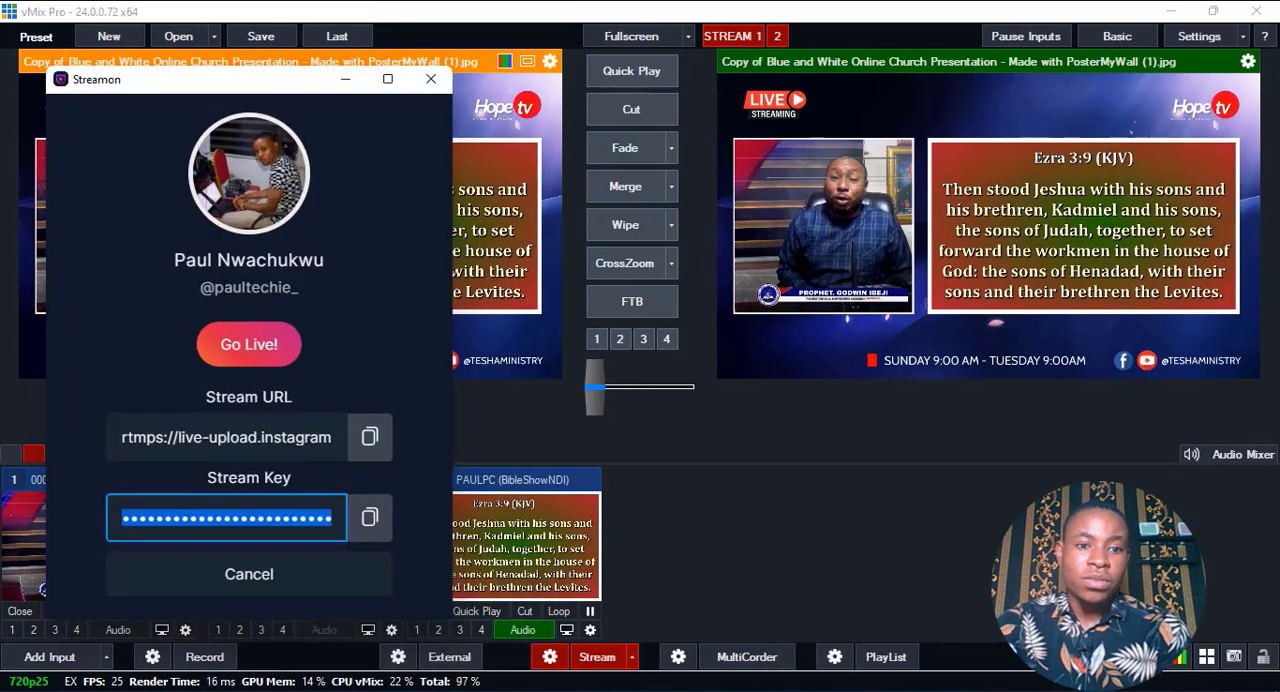
{"action": "left_click", "coordinate": [231, 357]}
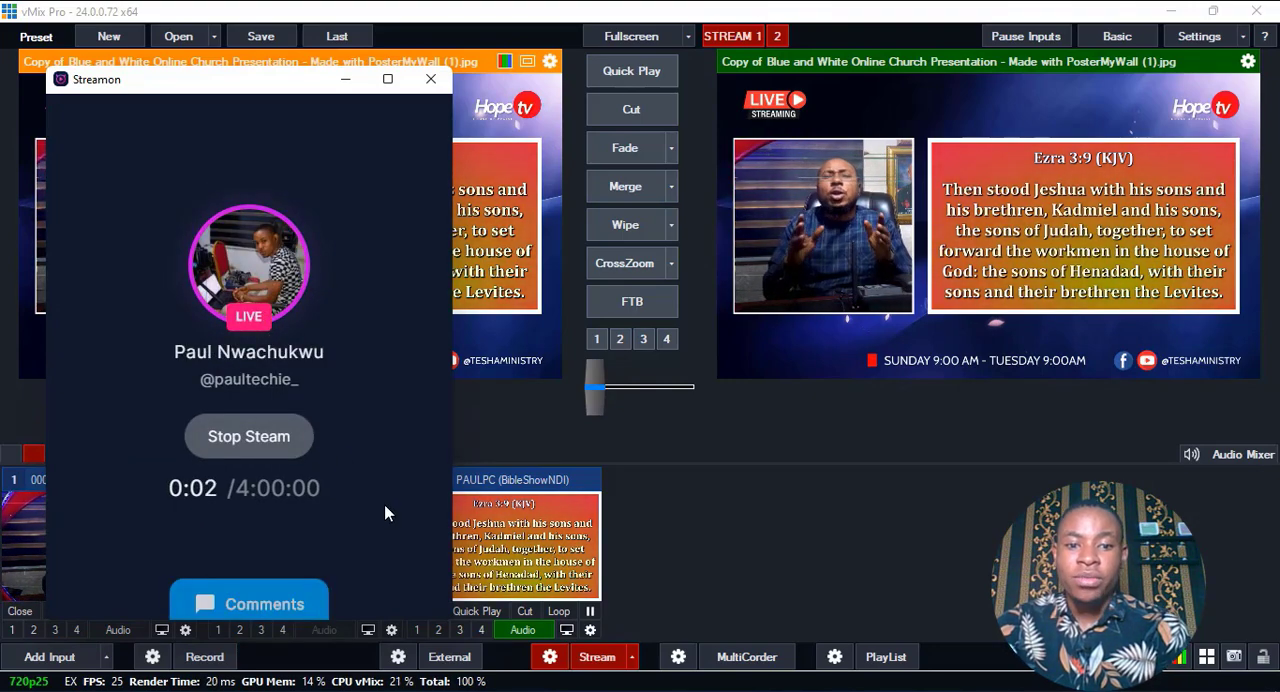
{"action": "left_click", "coordinate": [345, 80]}
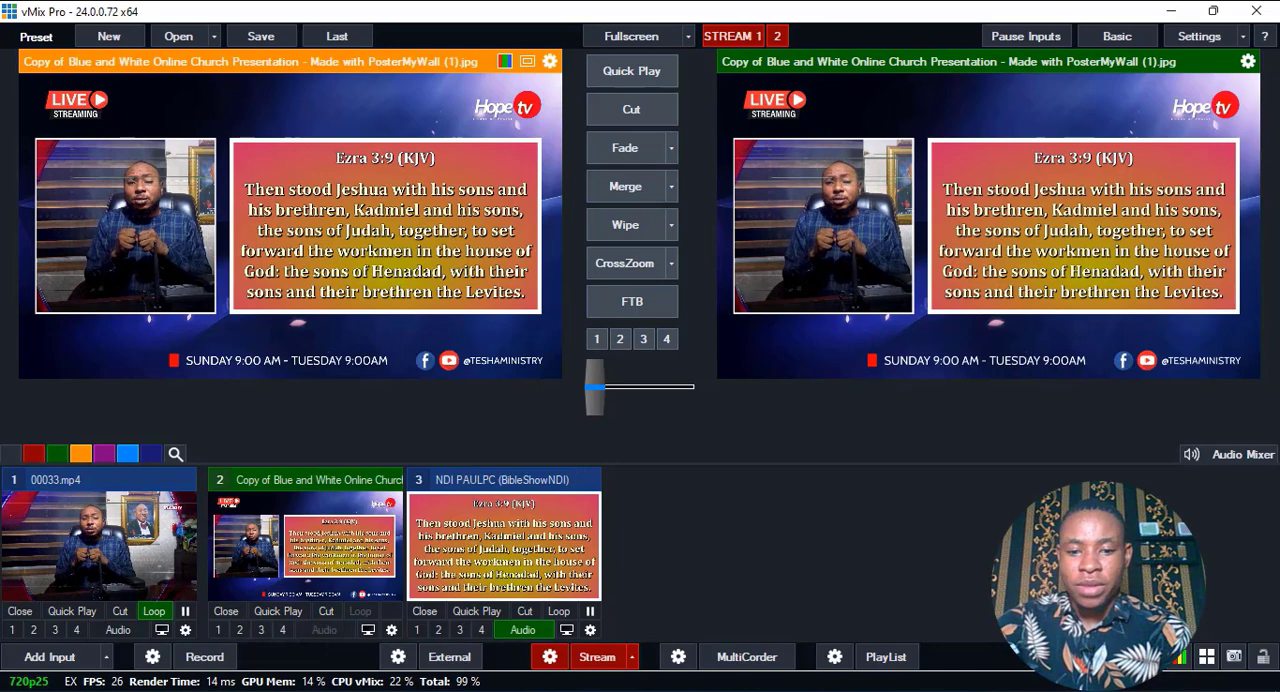
Switch to the browser, close the vMix Login page and open the account's own profile on Twitter in place of the Streamon downloads page.
{"action": "left_click", "coordinate": [680, 691]}
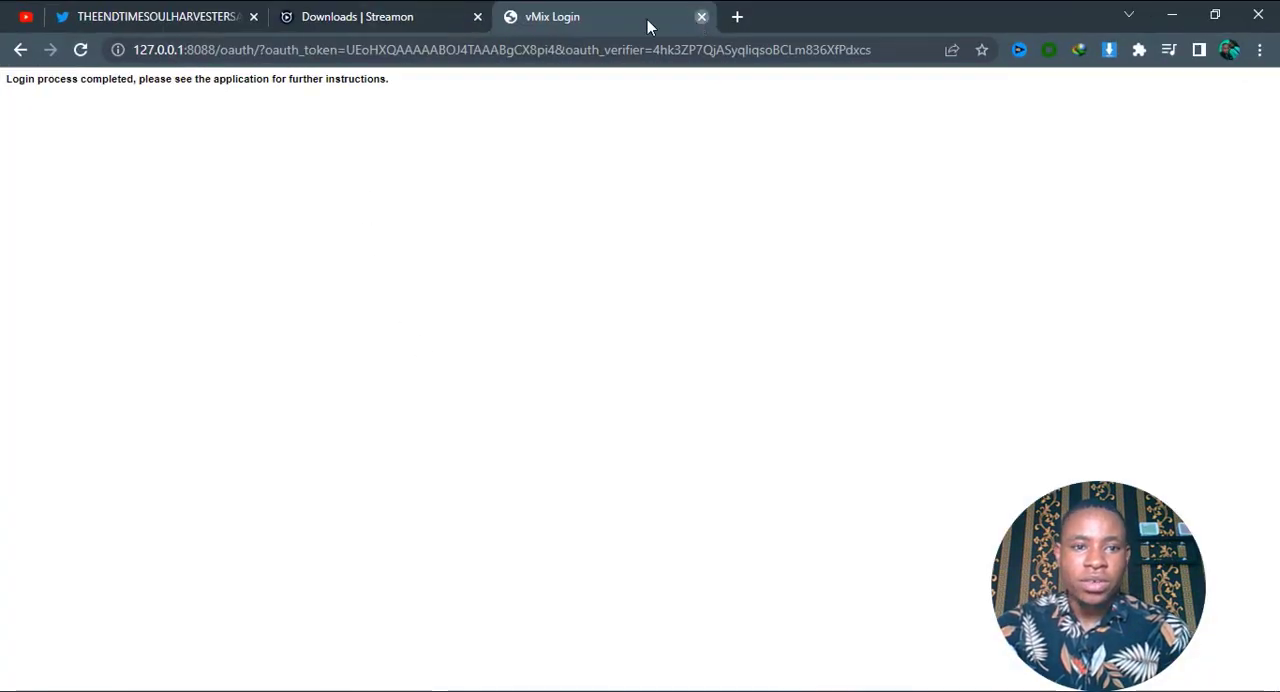
{"action": "left_click", "coordinate": [701, 16]}
{"action": "left_click", "coordinate": [443, 48]}
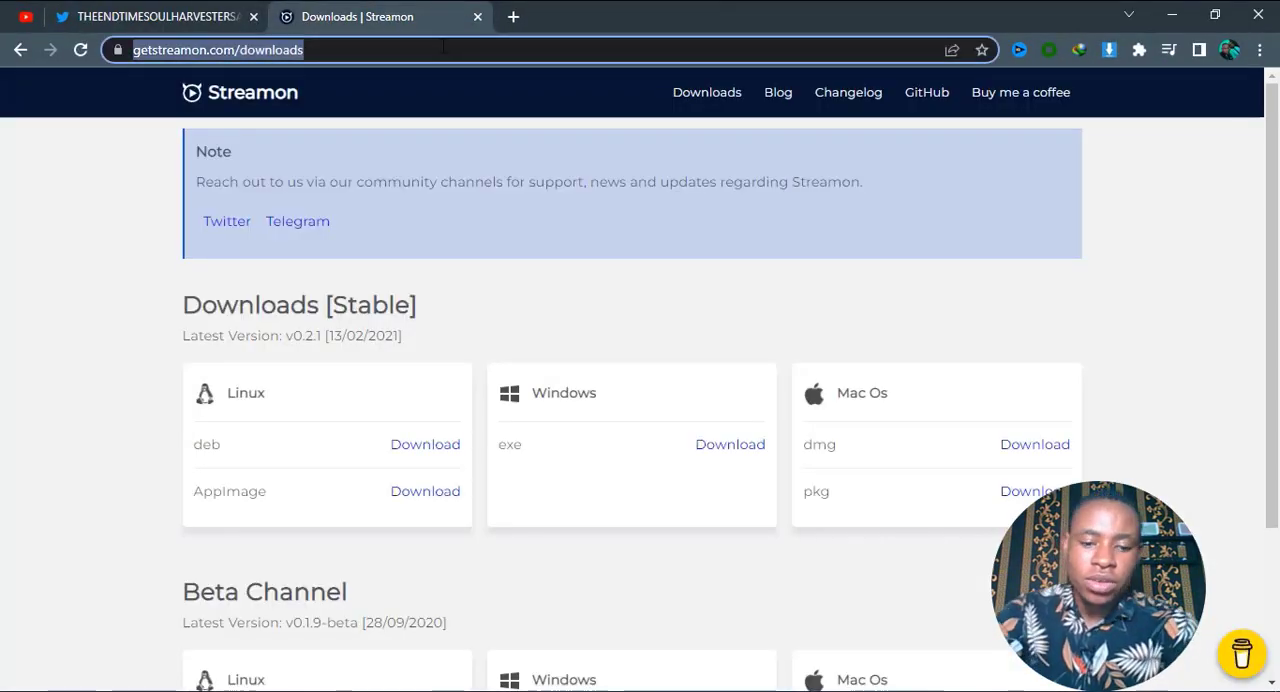
{"action": "type", "text": "tw"}
{"action": "key", "text": "Return"}
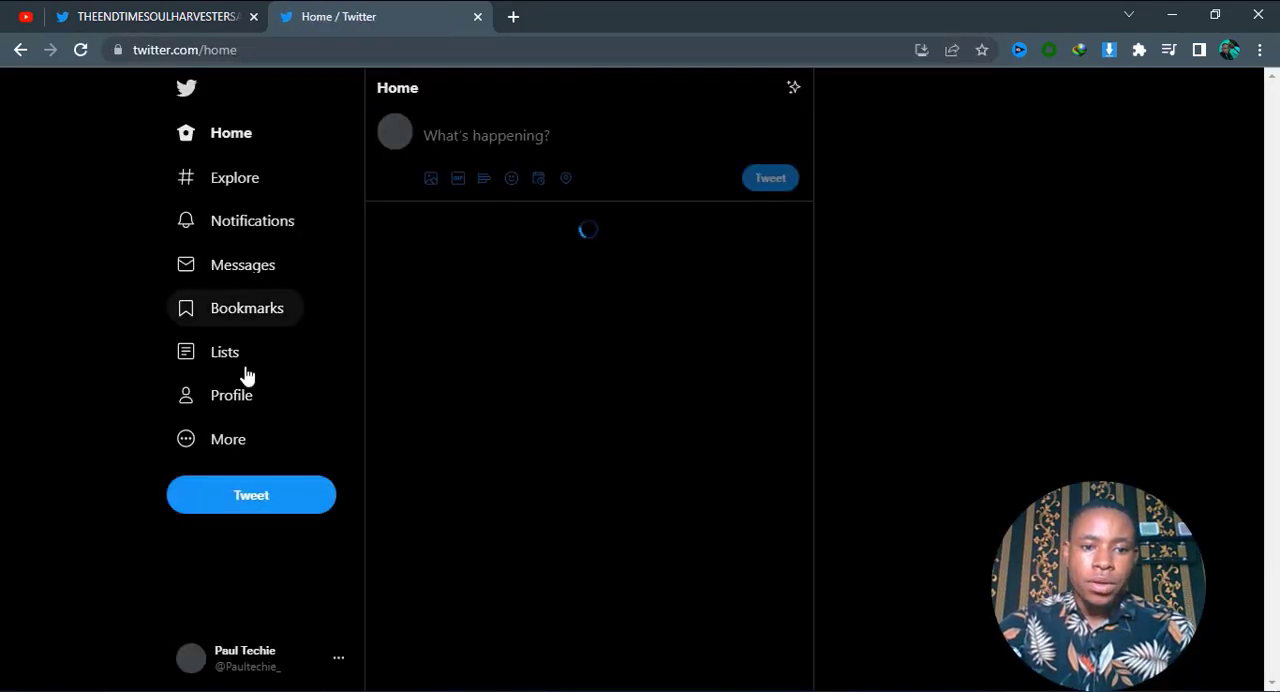
{"action": "left_click", "coordinate": [235, 400]}
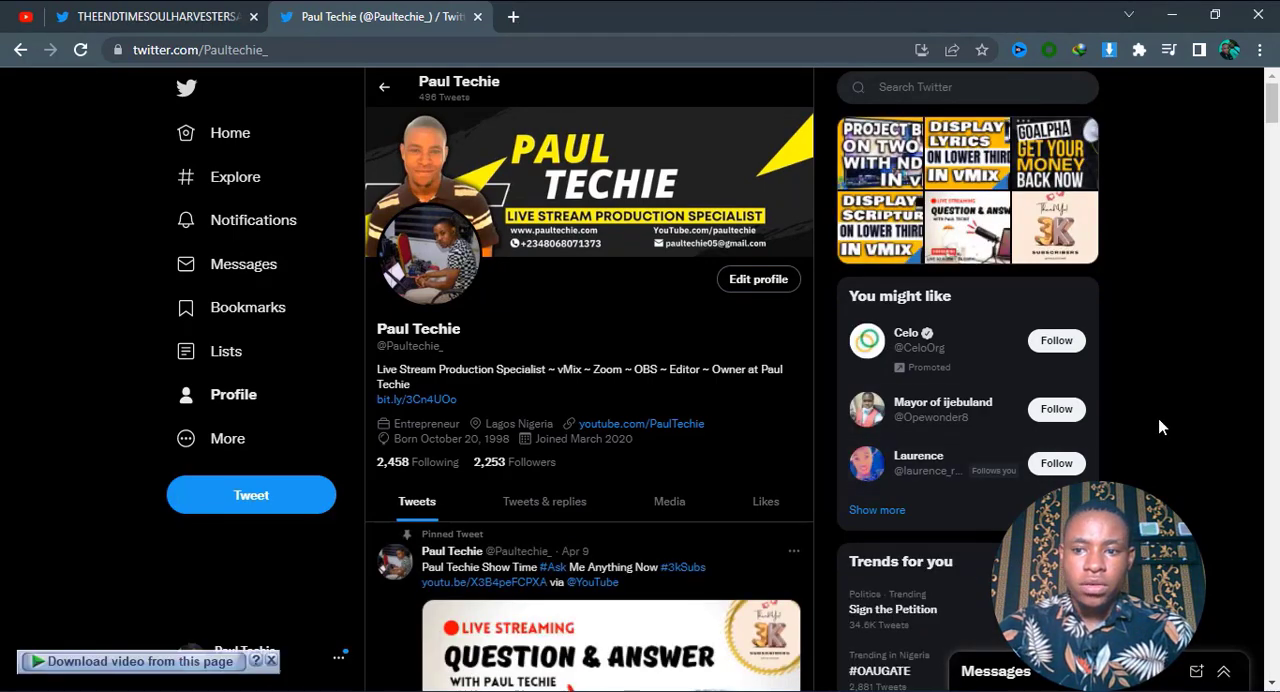
Examine the live broadcast post on the Twitter profile and dismiss the video download prompt covering it.
{"action": "scroll", "coordinate": [1155, 427], "scroll_direction": "down", "scroll_amount": 5}
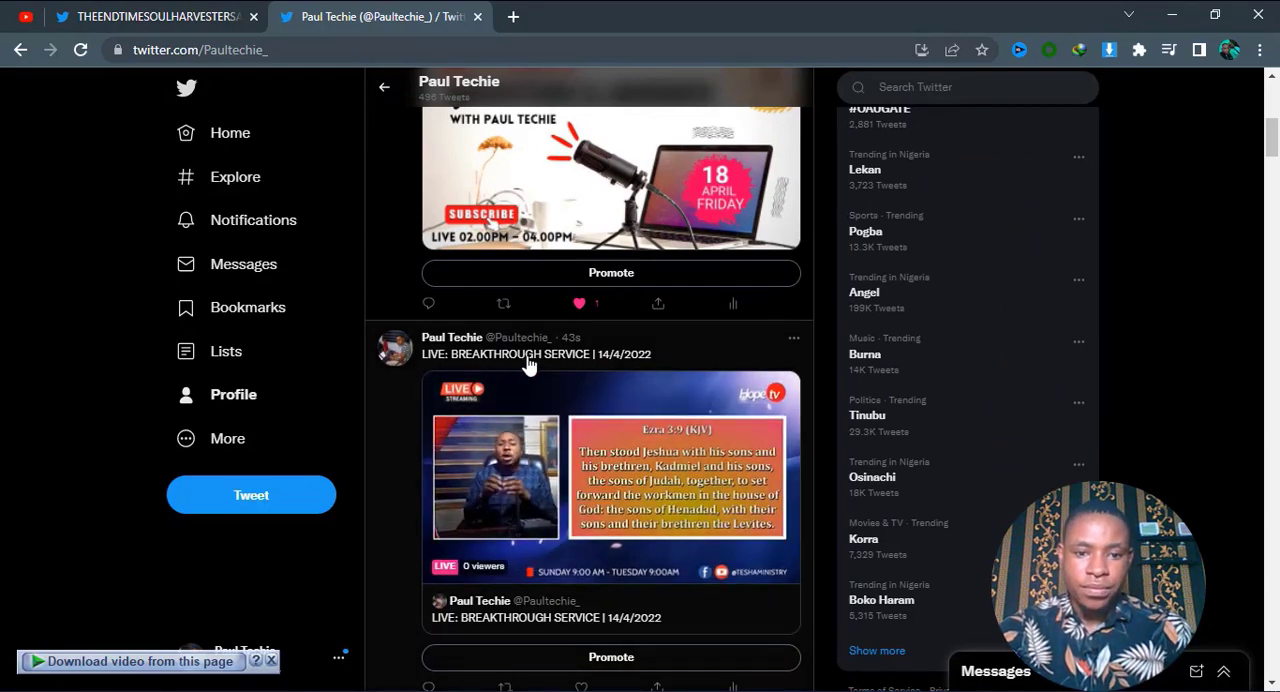
{"action": "scroll", "coordinate": [522, 363], "scroll_direction": "down", "scroll_amount": 1}
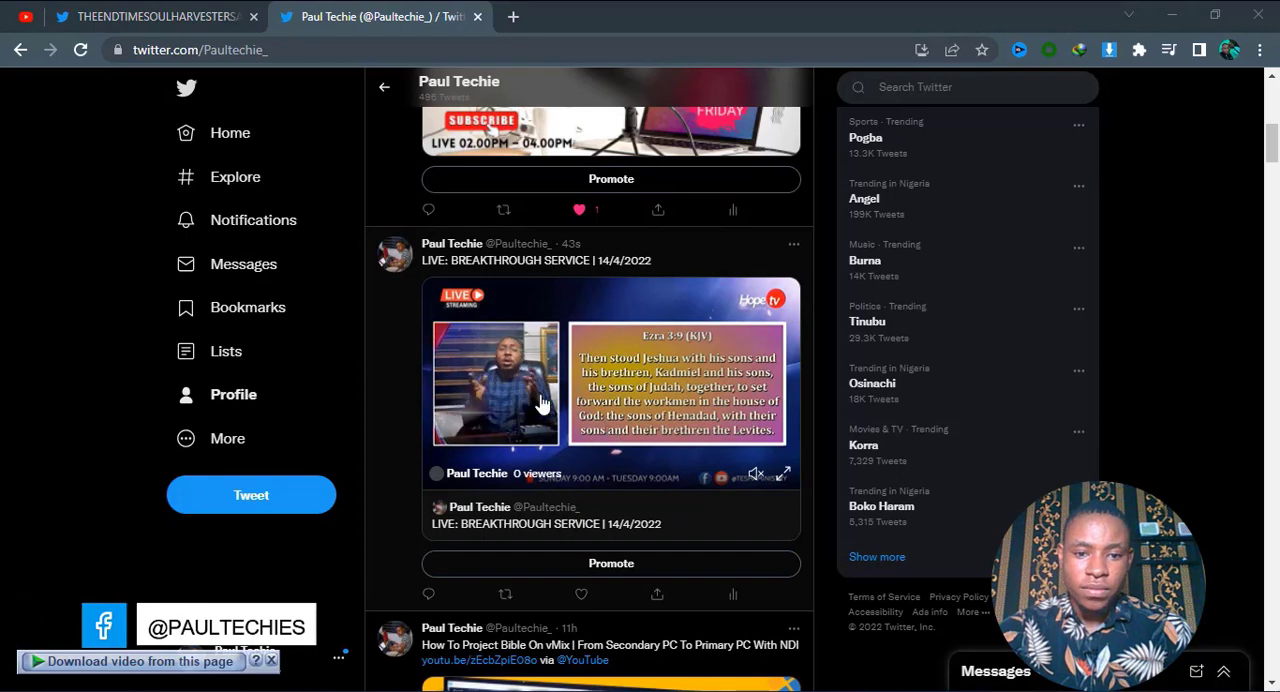
{"action": "scroll", "coordinate": [586, 449], "scroll_direction": "up", "scroll_amount": 1}
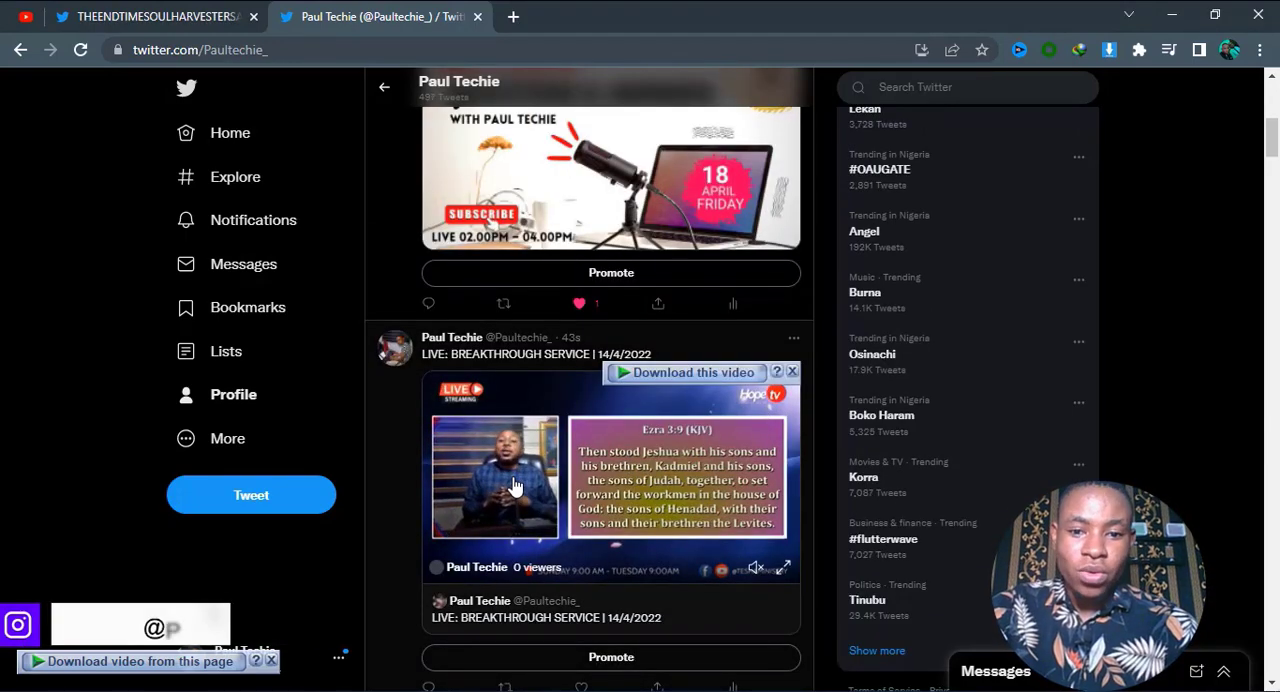
{"action": "left_click", "coordinate": [791, 372]}
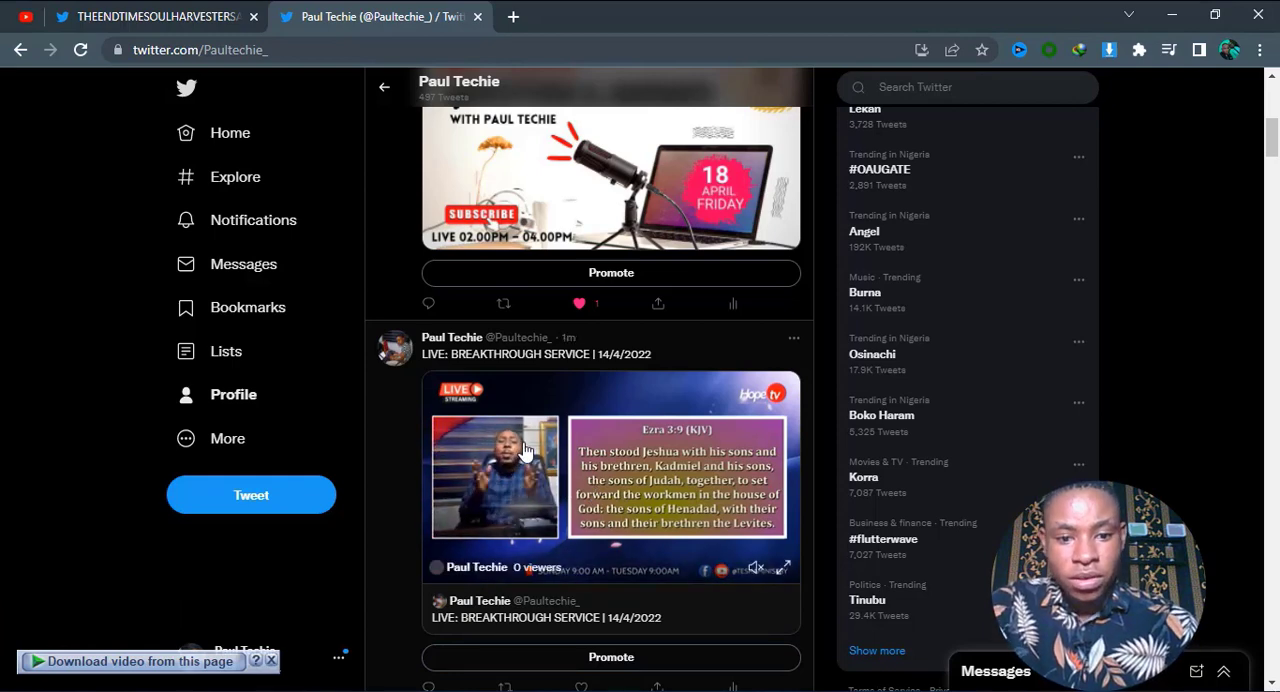
{"action": "scroll", "coordinate": [528, 460], "scroll_direction": "up", "scroll_amount": 8}
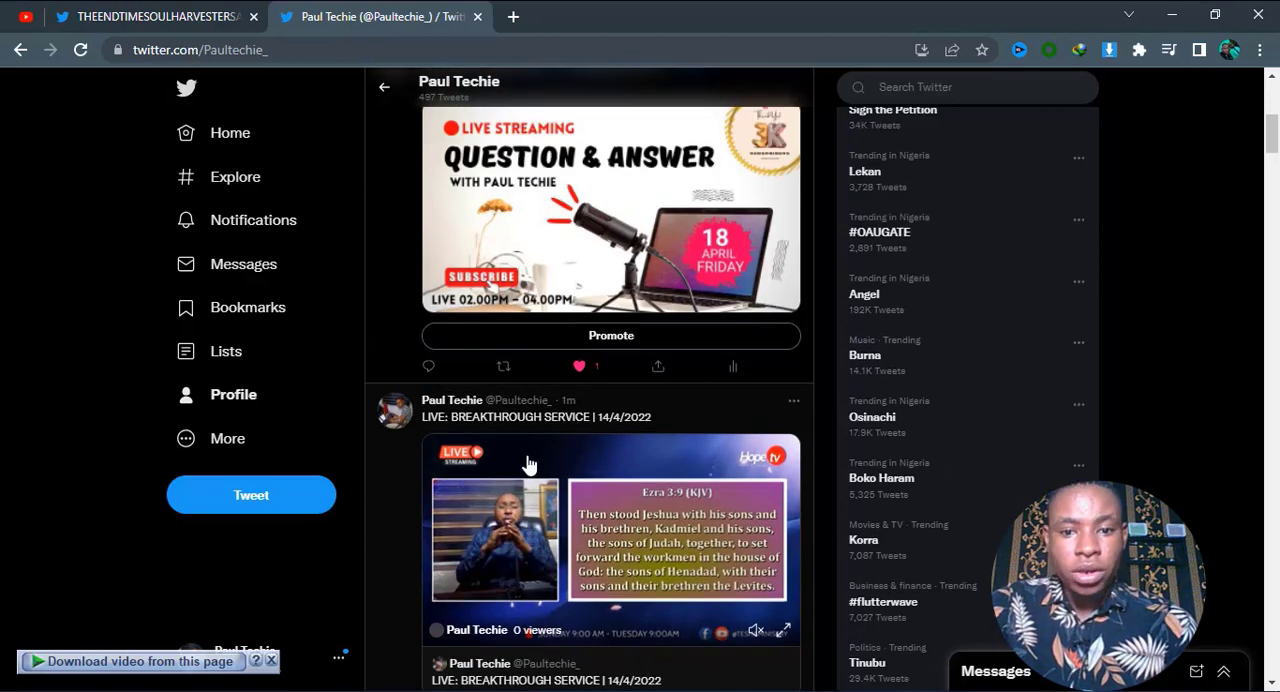
Open Instagram in a new browser tab.
{"action": "left_click", "coordinate": [513, 17]}
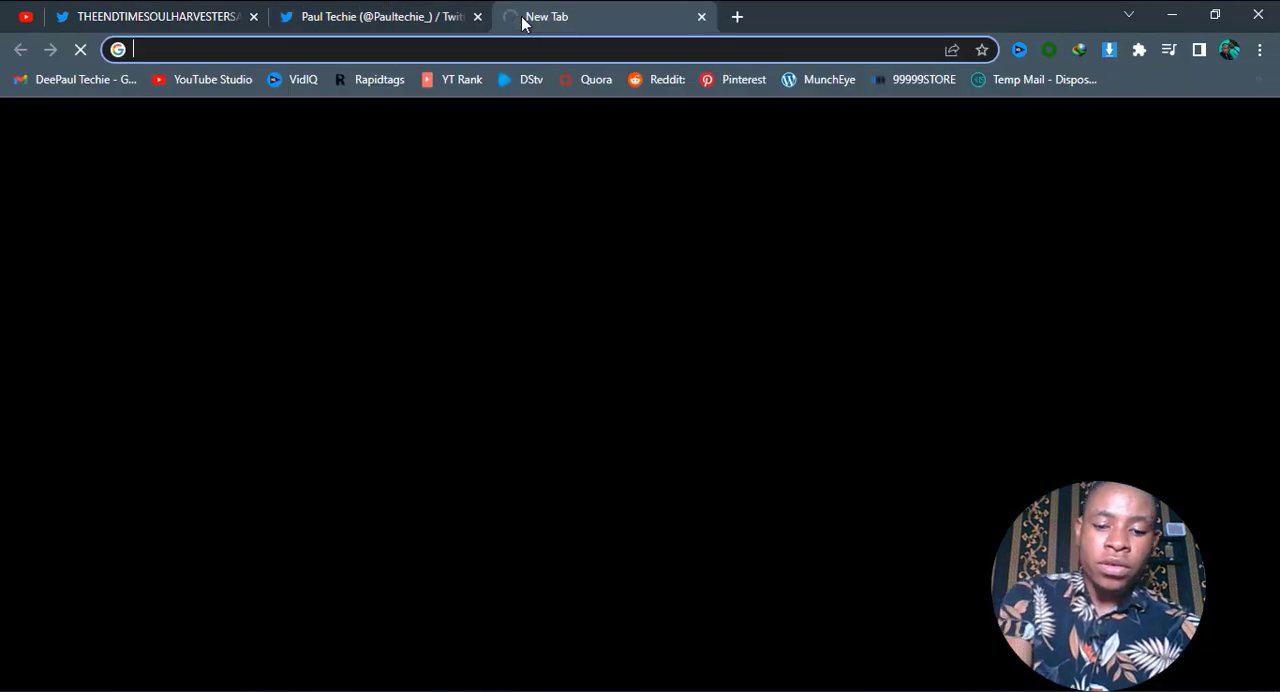
{"action": "type", "text": "in"}
{"action": "key", "text": "Return"}
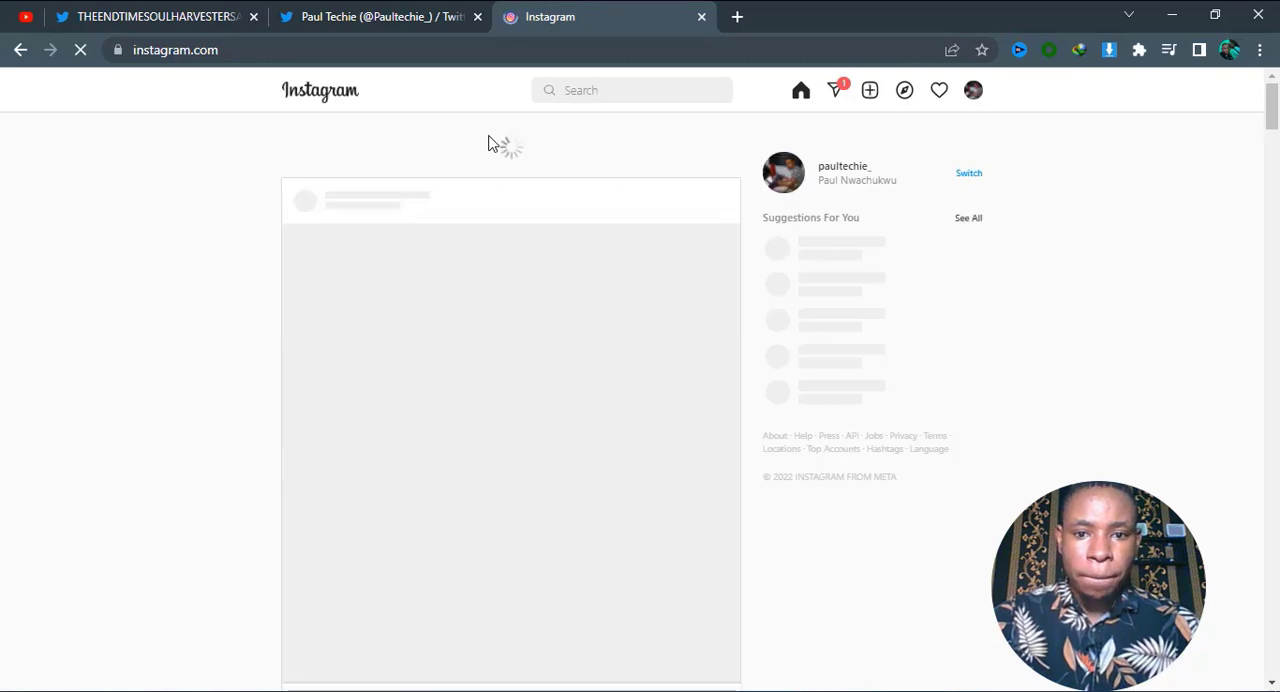
Open the account's own entry from the recent Instagram searches and watch its live broadcast.
{"action": "left_click", "coordinate": [577, 90]}
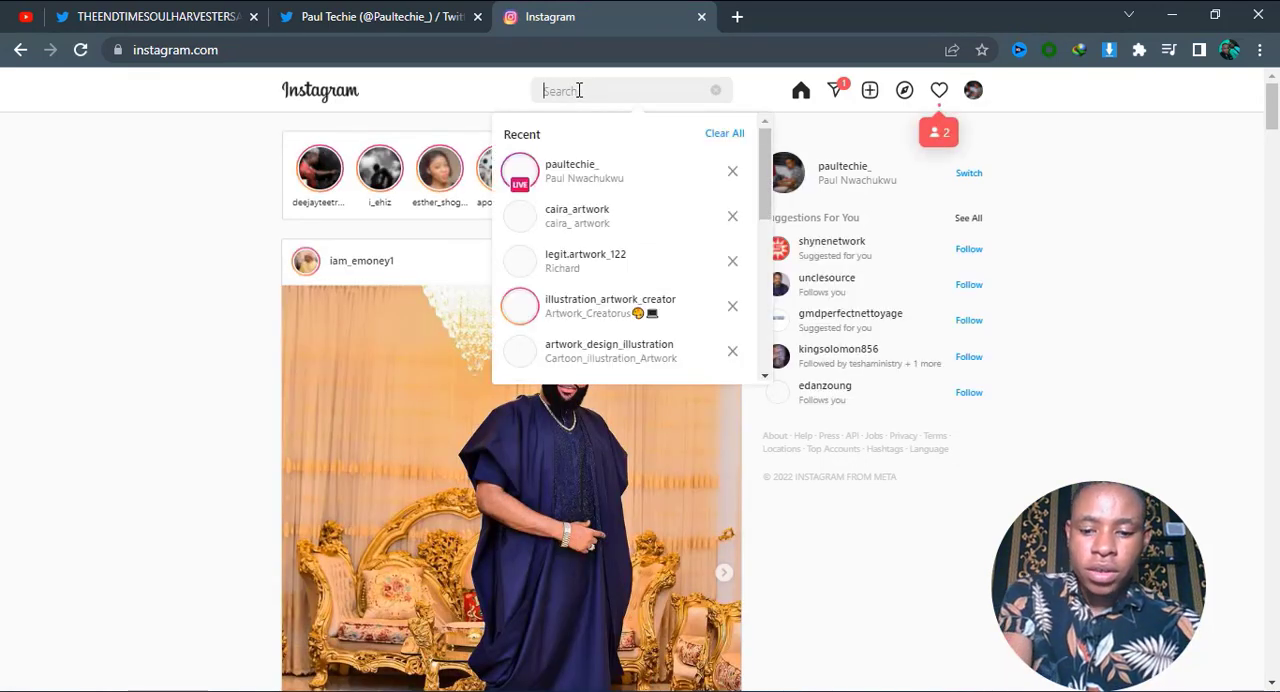
{"action": "type", "text": "p"}
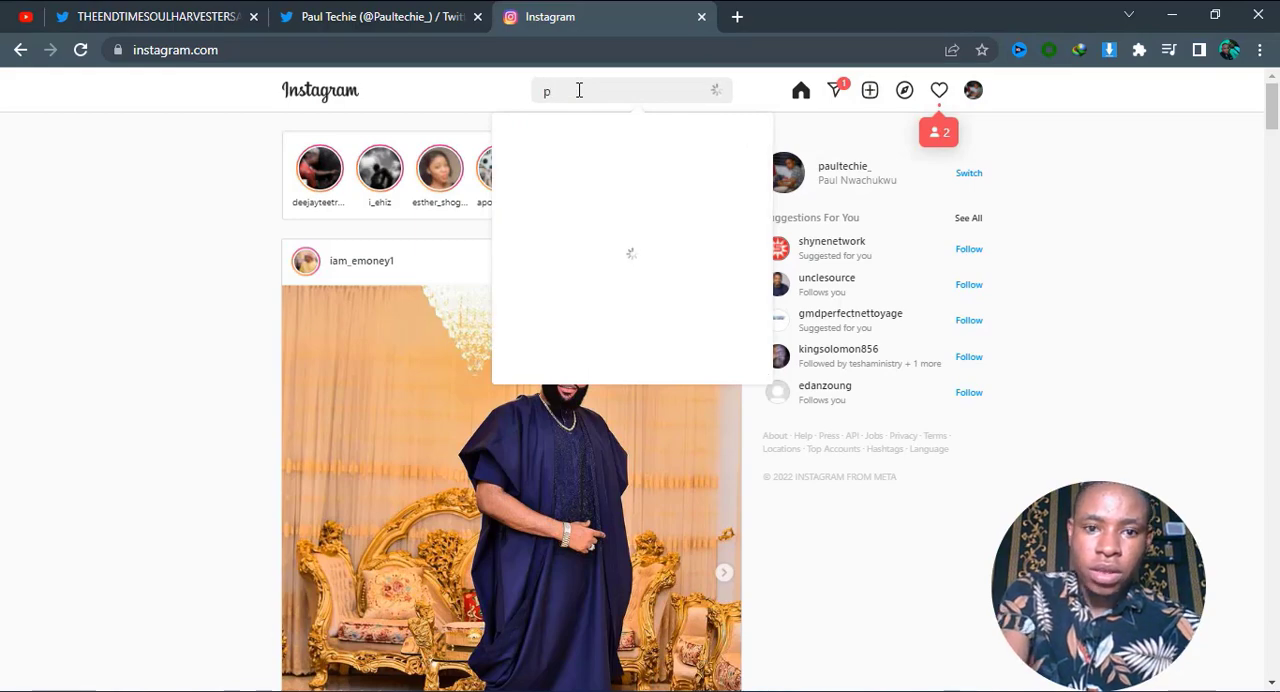
{"action": "key", "text": "BackSpace"}
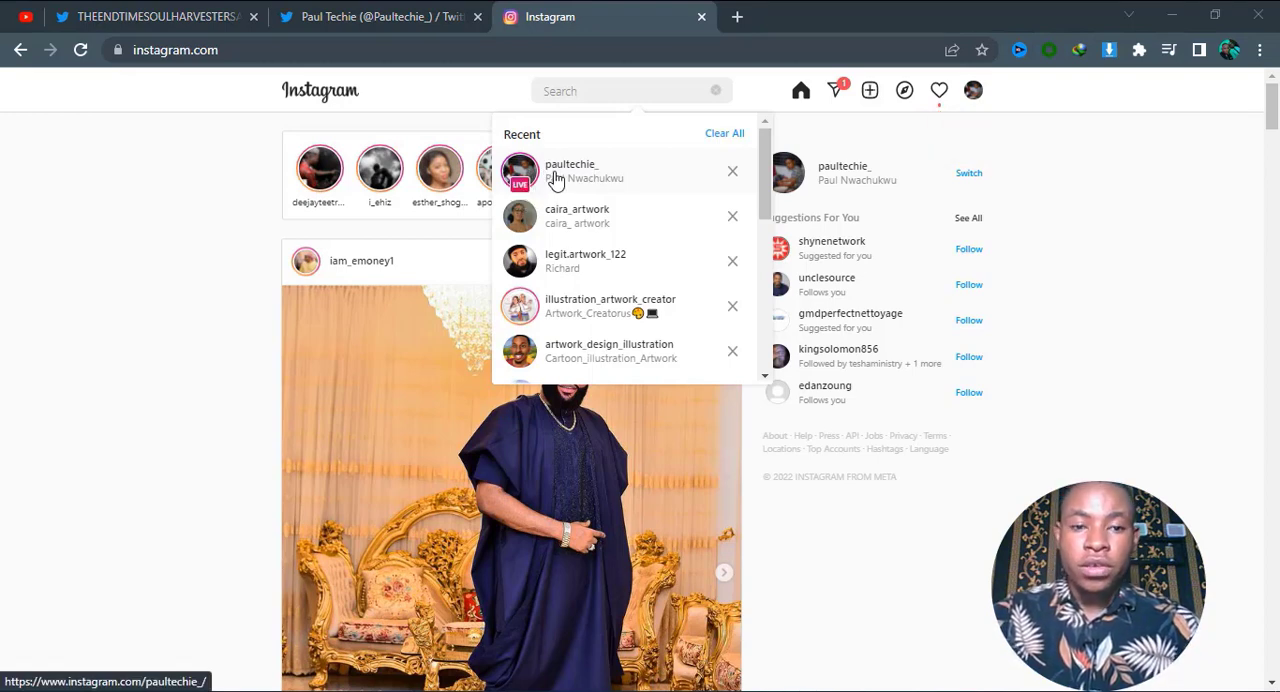
{"action": "left_click", "coordinate": [556, 178]}
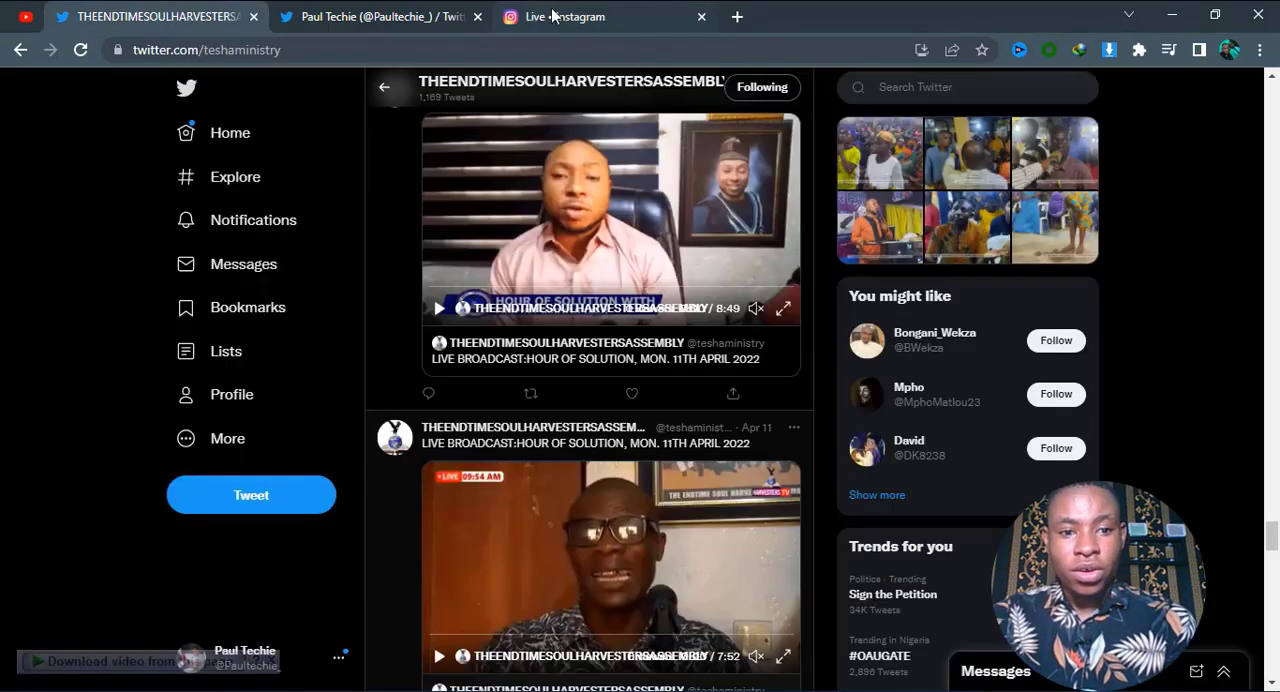
{"action": "left_click", "coordinate": [553, 15]}
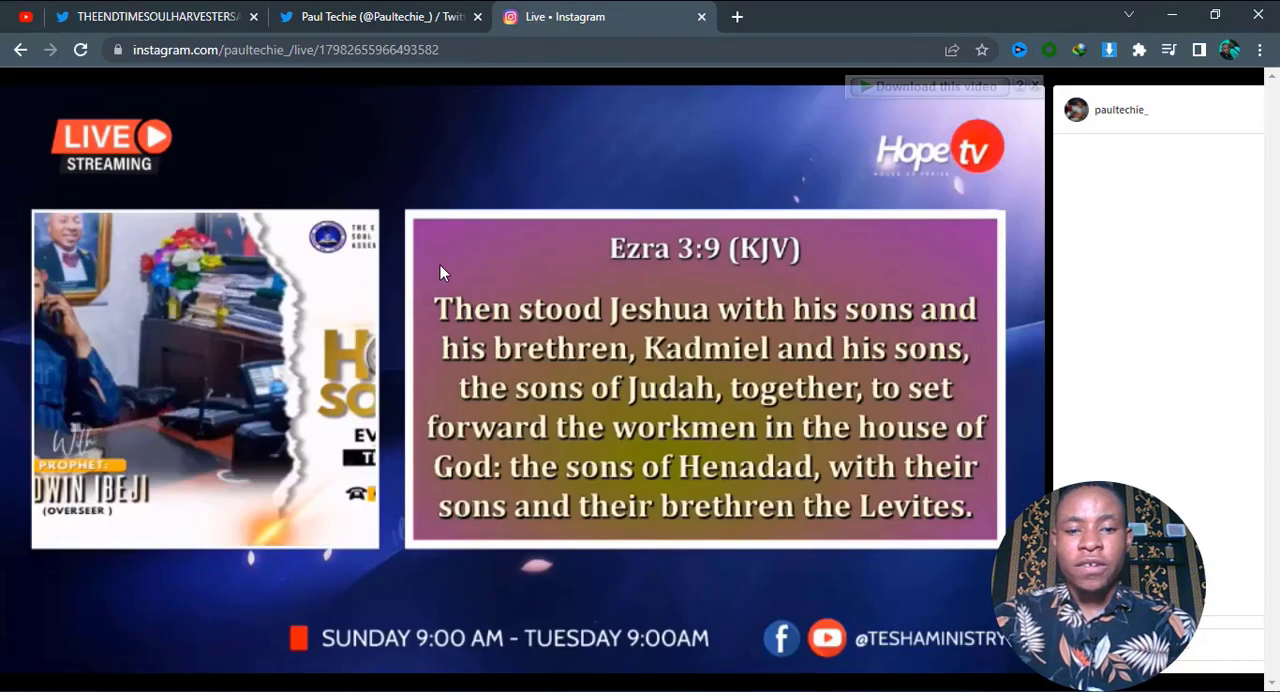